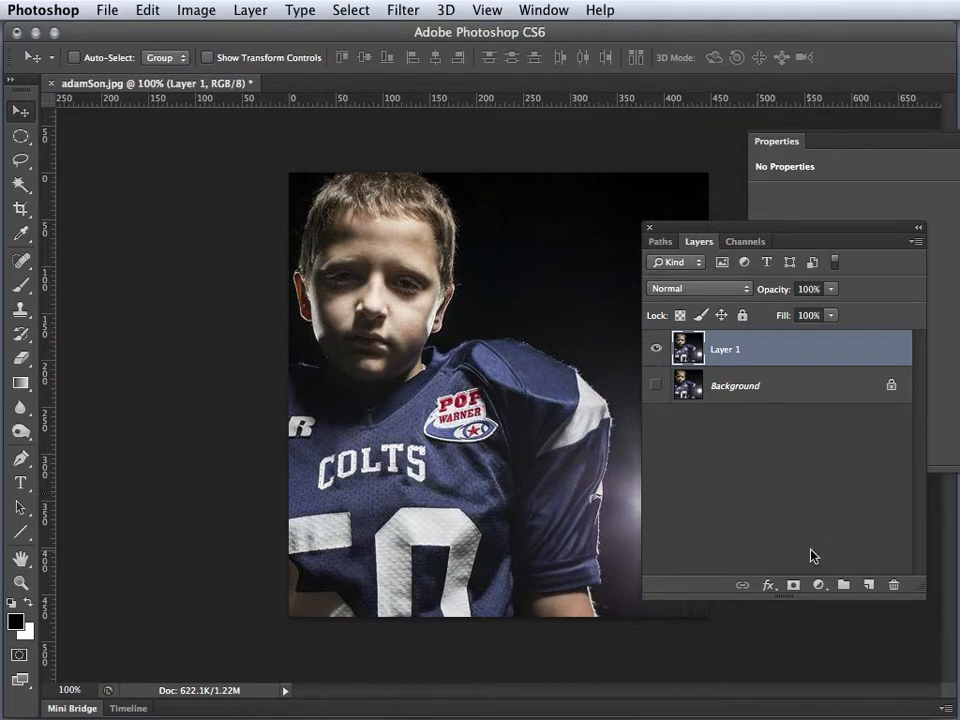
Create a new layer above Layer 1 and fill it completely with black
click(868, 587)
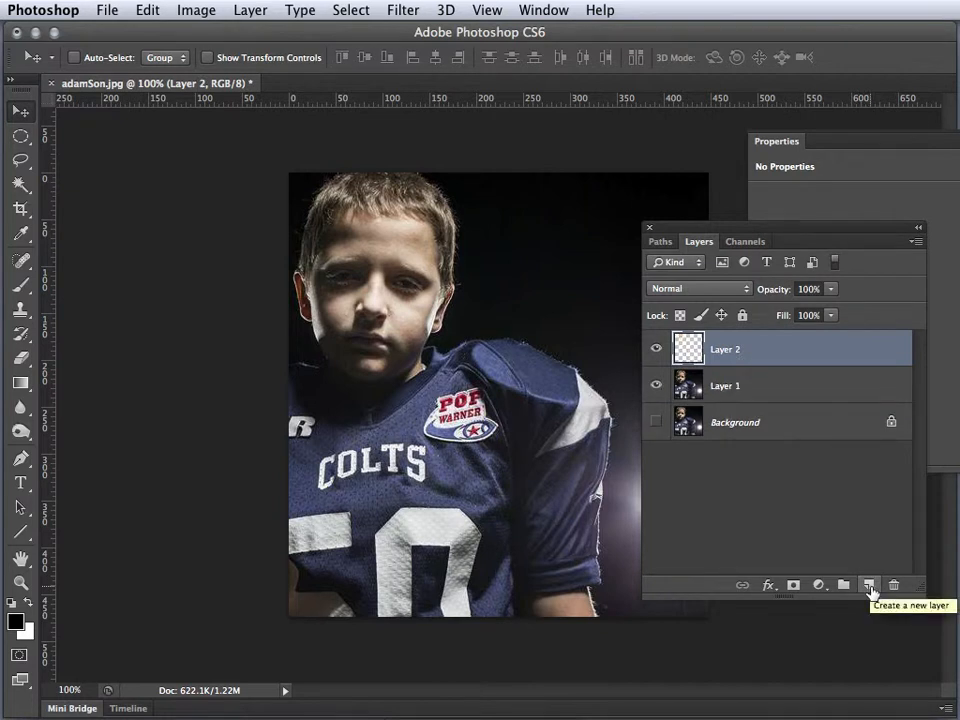
key(x)
key(x)
key(x)
key(x)
key(alt+BackSpace)
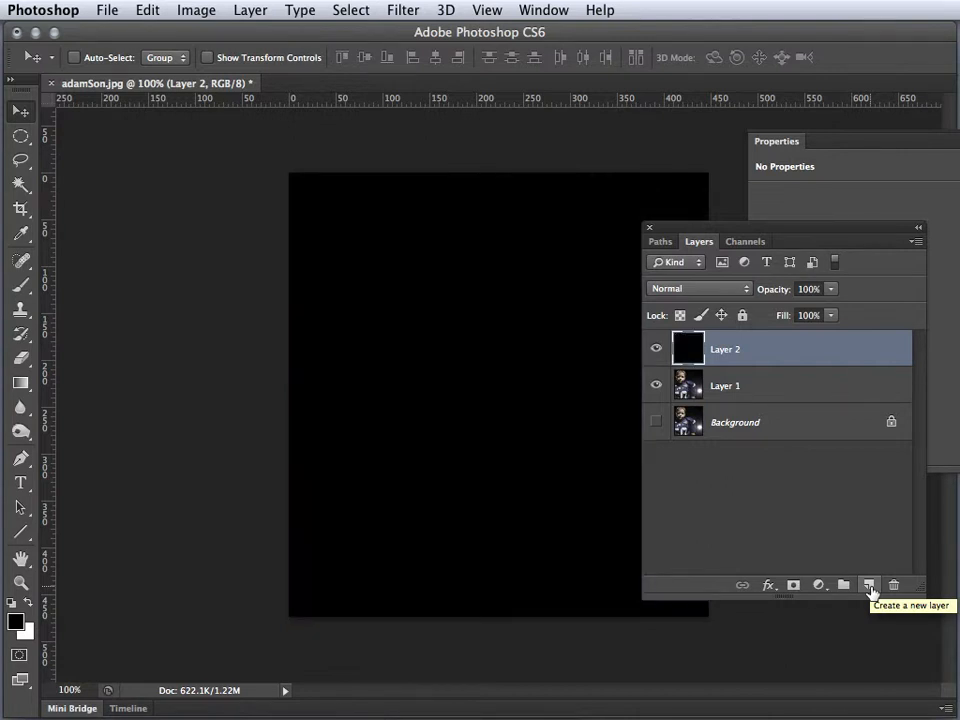
key(ctrl+BackSpace)
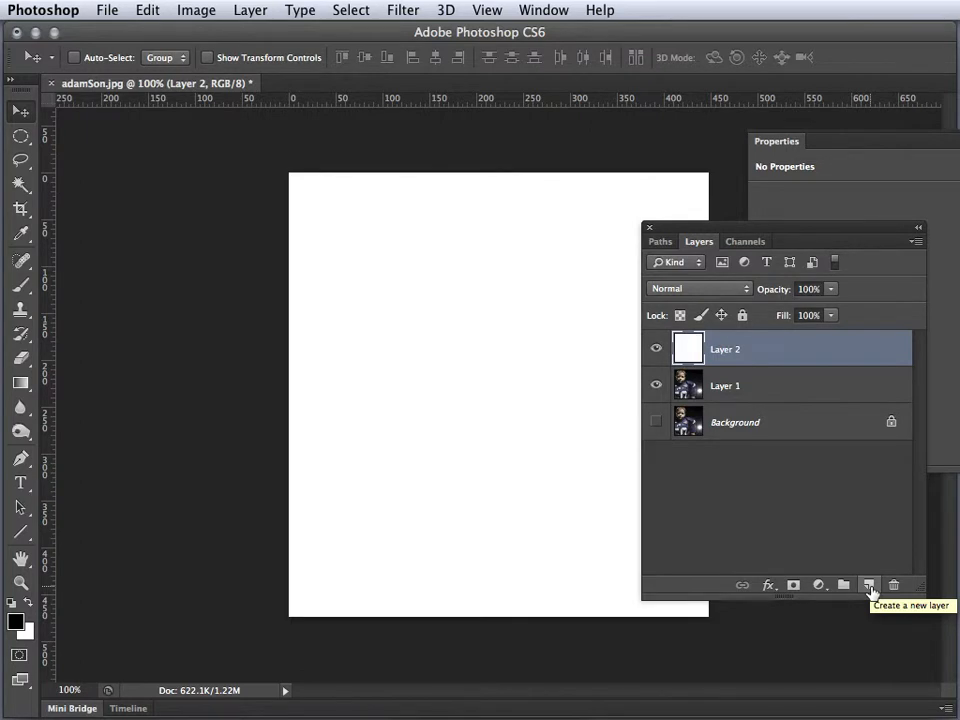
key(alt+BackSpace)
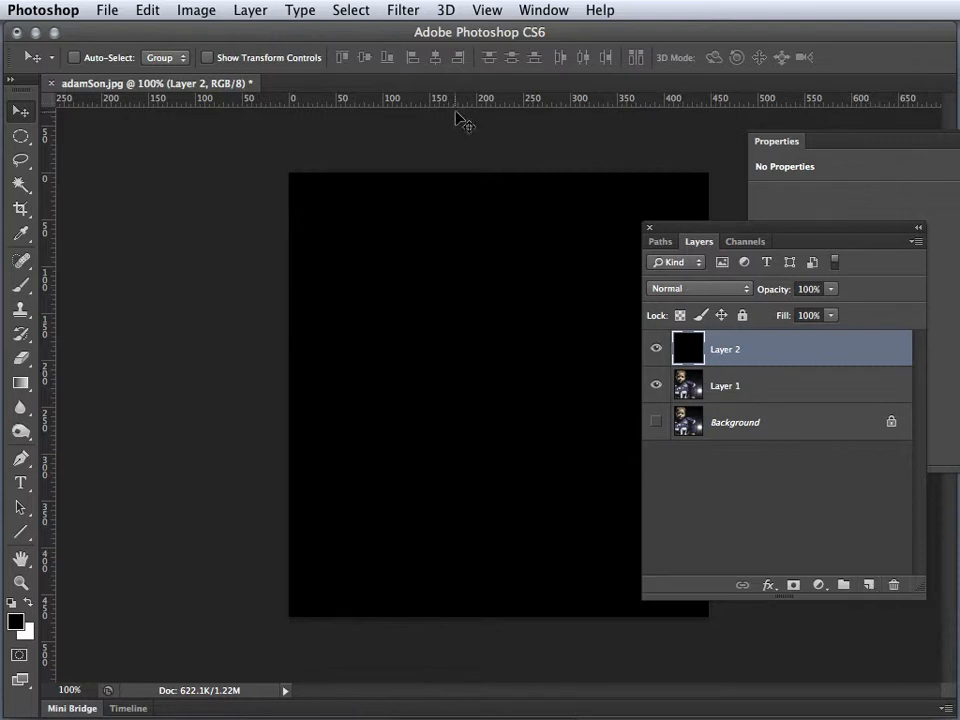
Apply Add Noise to the black layer with an amount of 25.98%, Gaussian distribution and Monochromatic enabled
click(405, 12)
mouse_move(484, 274)
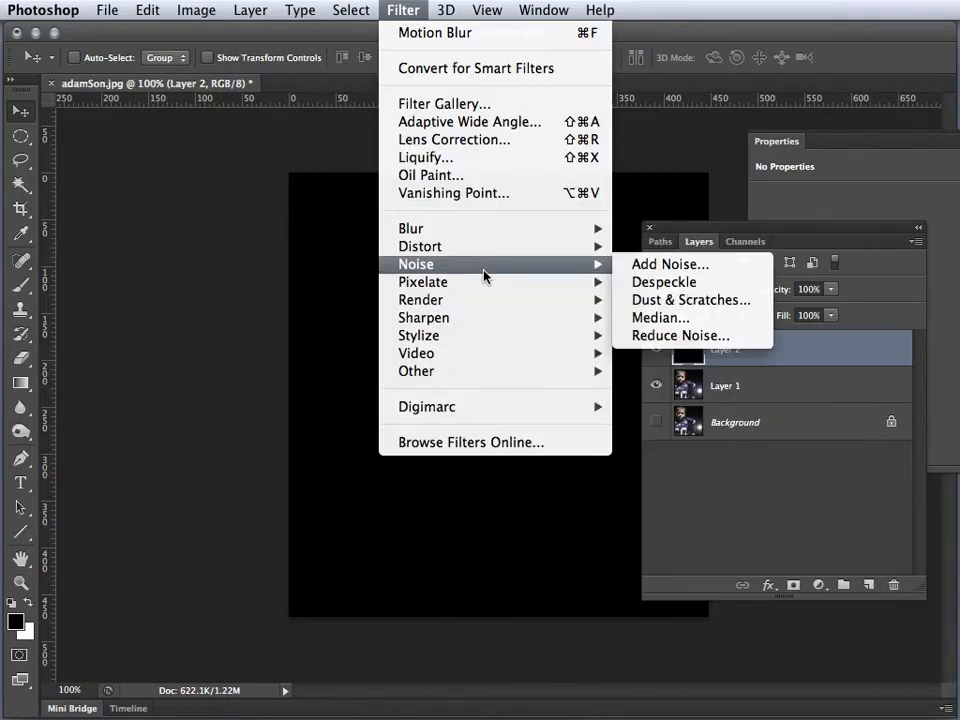
click(661, 265)
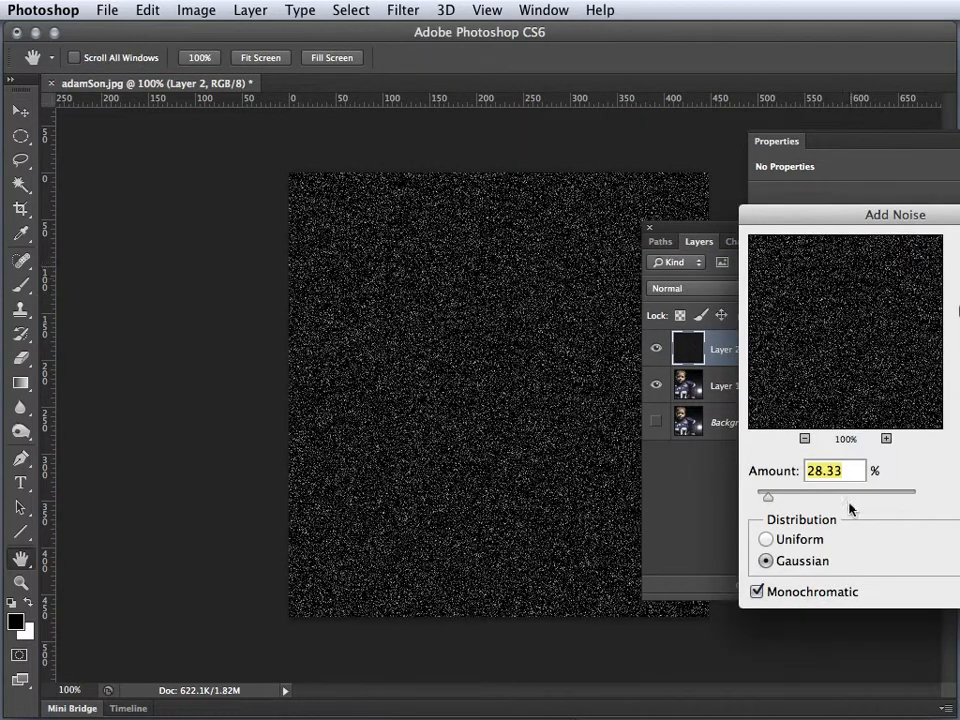
drag(767, 500, 767, 505)
drag(821, 222, 725, 216)
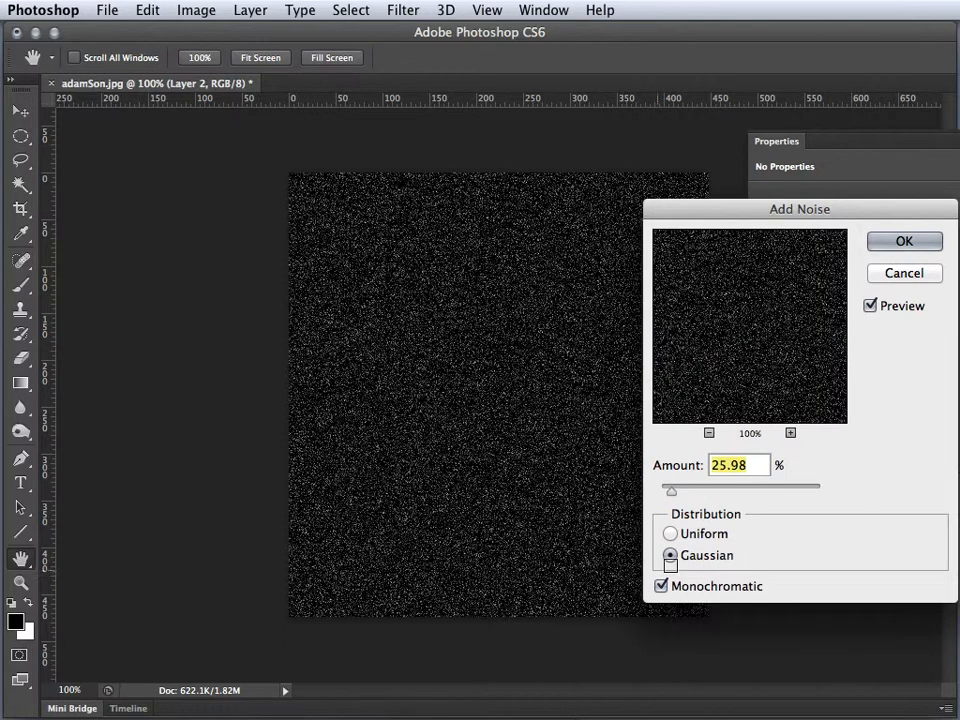
click(672, 534)
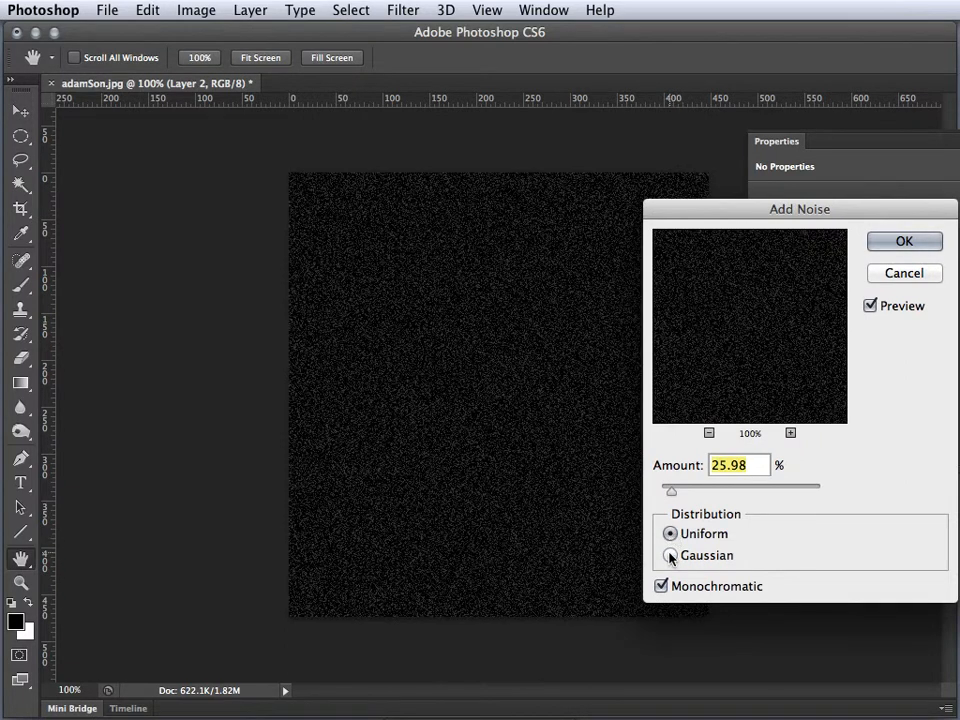
click(670, 554)
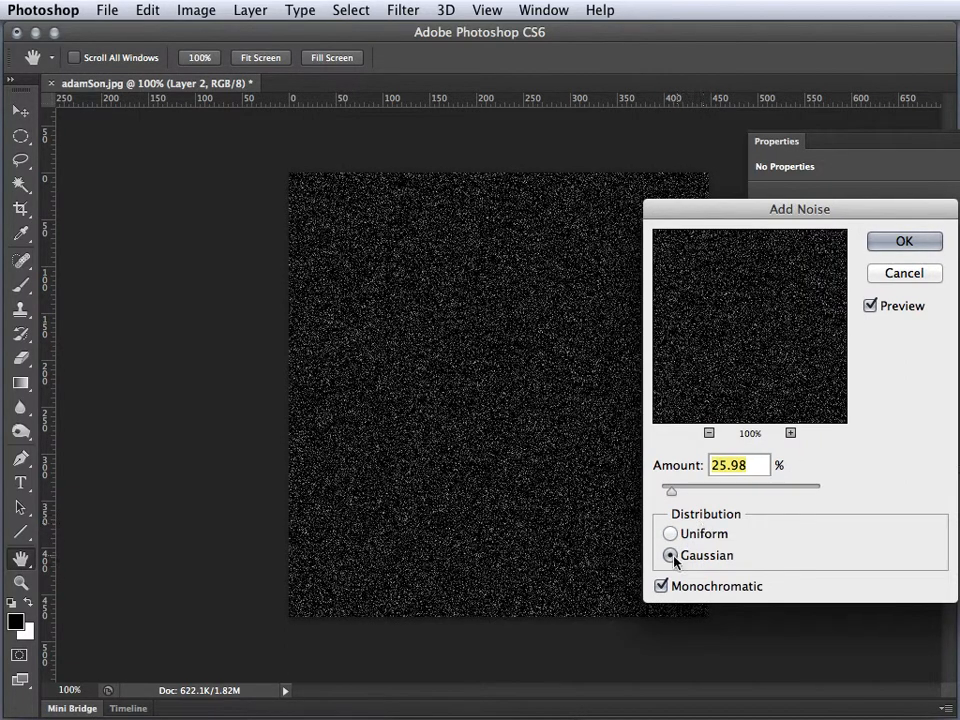
click(661, 586)
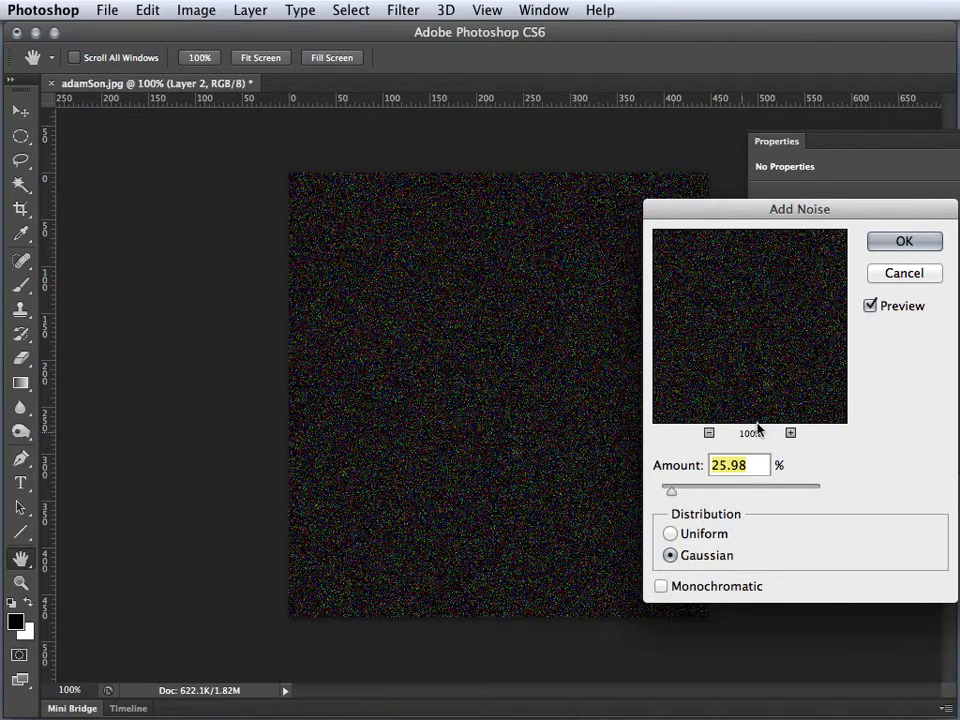
click(660, 586)
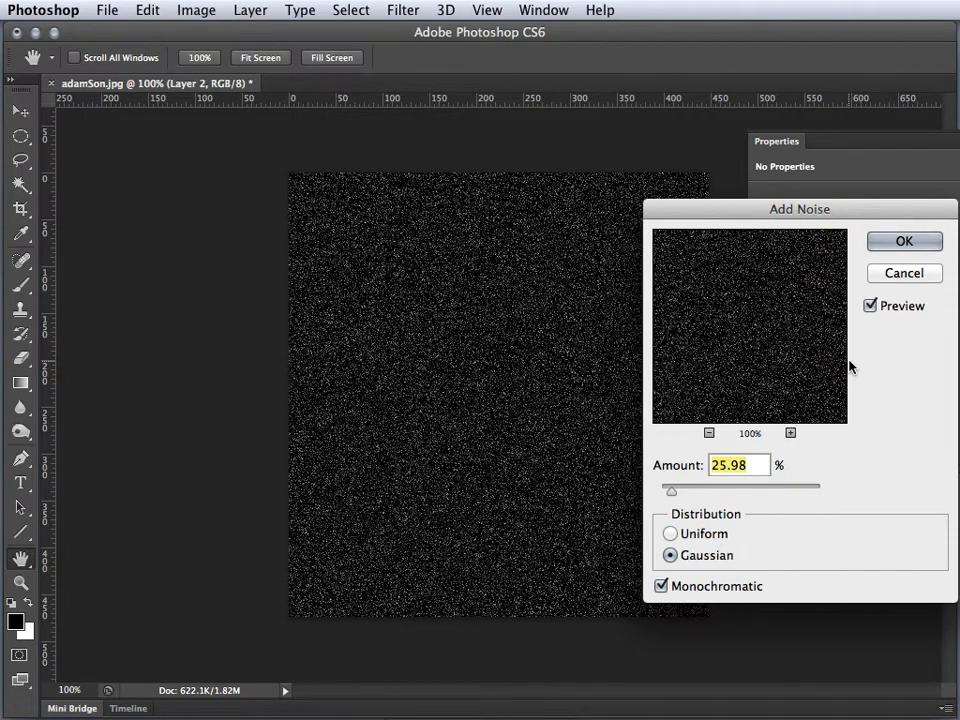
click(896, 242)
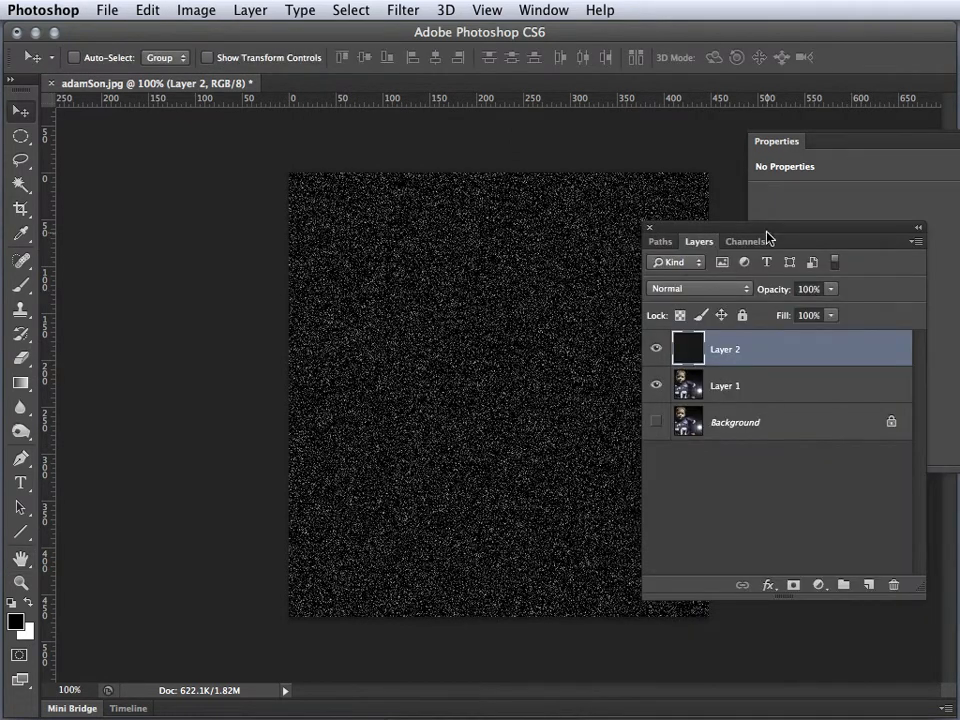
Preview the noise layer over the photo in Screen blend mode and return it to Normal
drag(771, 236, 867, 244)
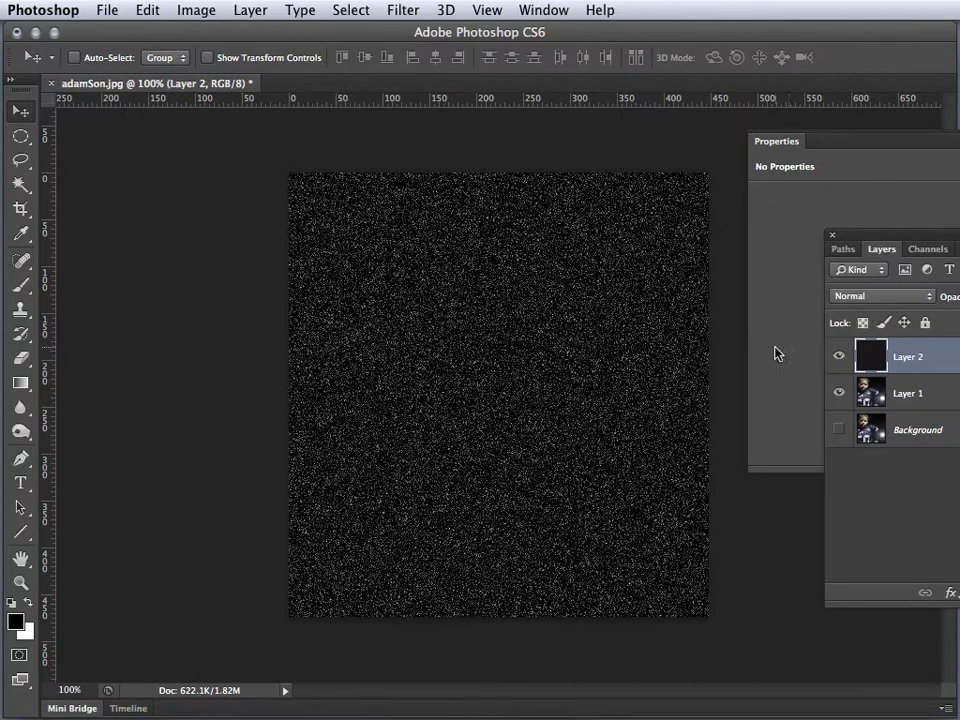
click(856, 296)
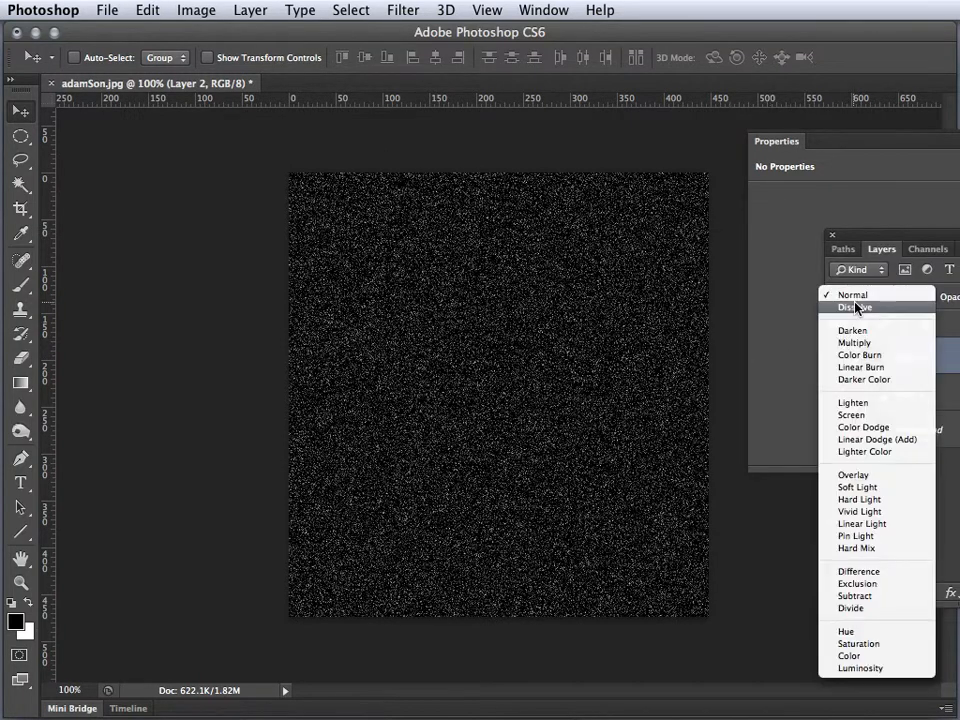
click(864, 414)
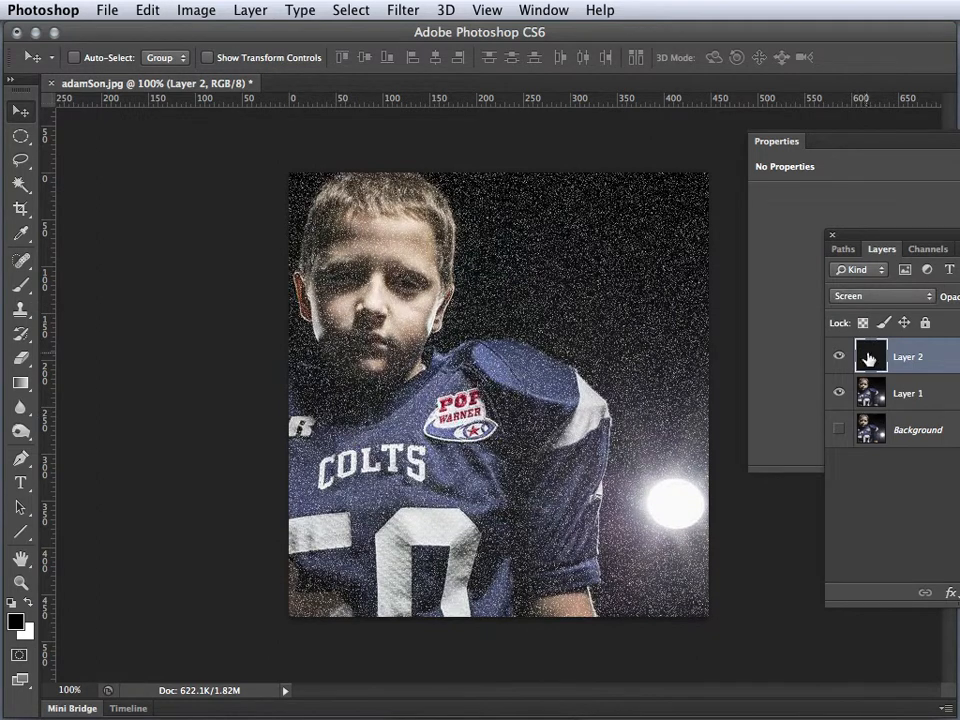
click(872, 297)
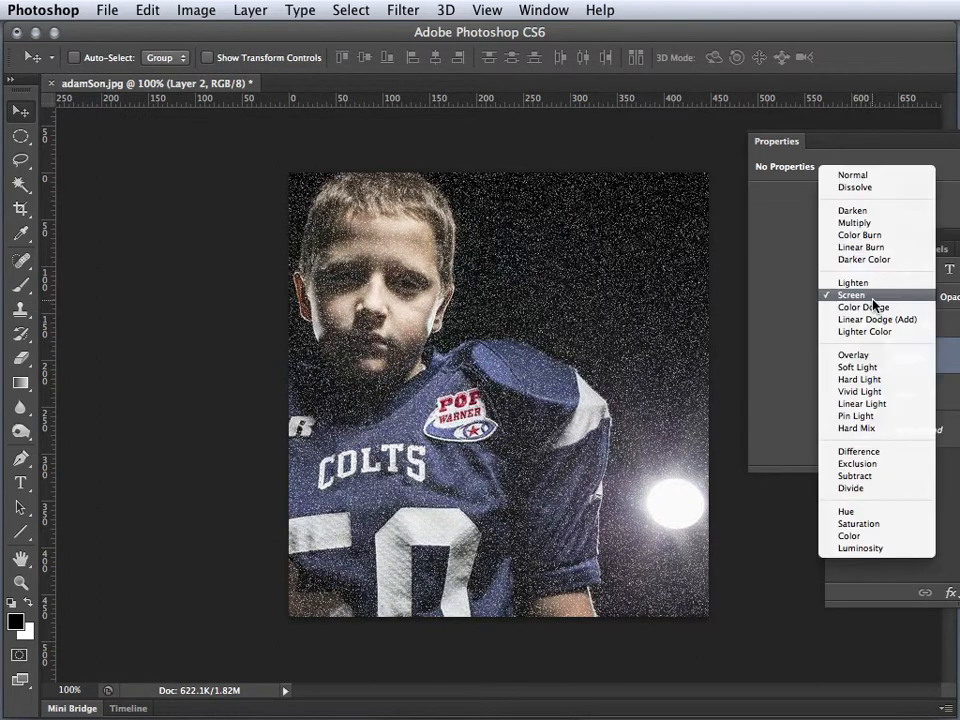
click(848, 175)
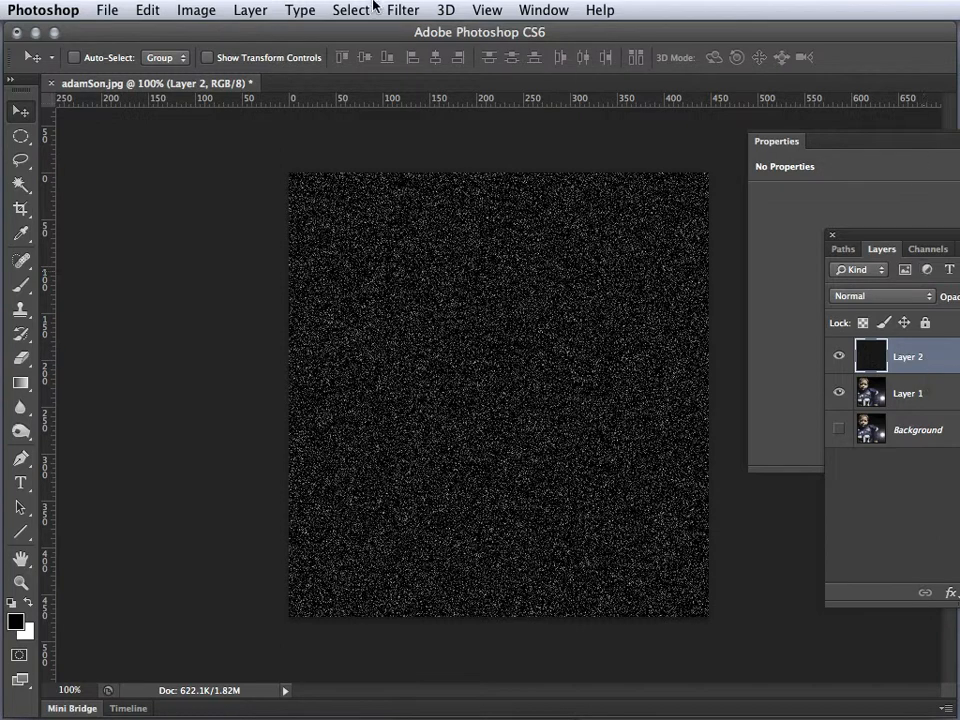
Scale the noise layer proportionally to 400% in width and height and apply the transform
click(146, 12)
mouse_move(251, 424)
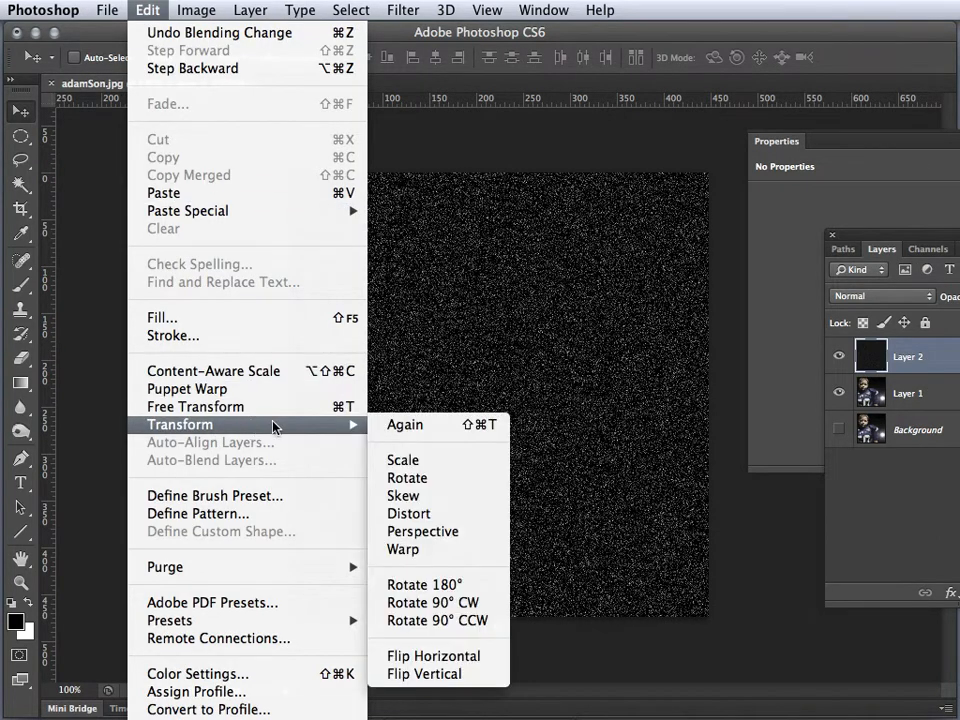
click(400, 457)
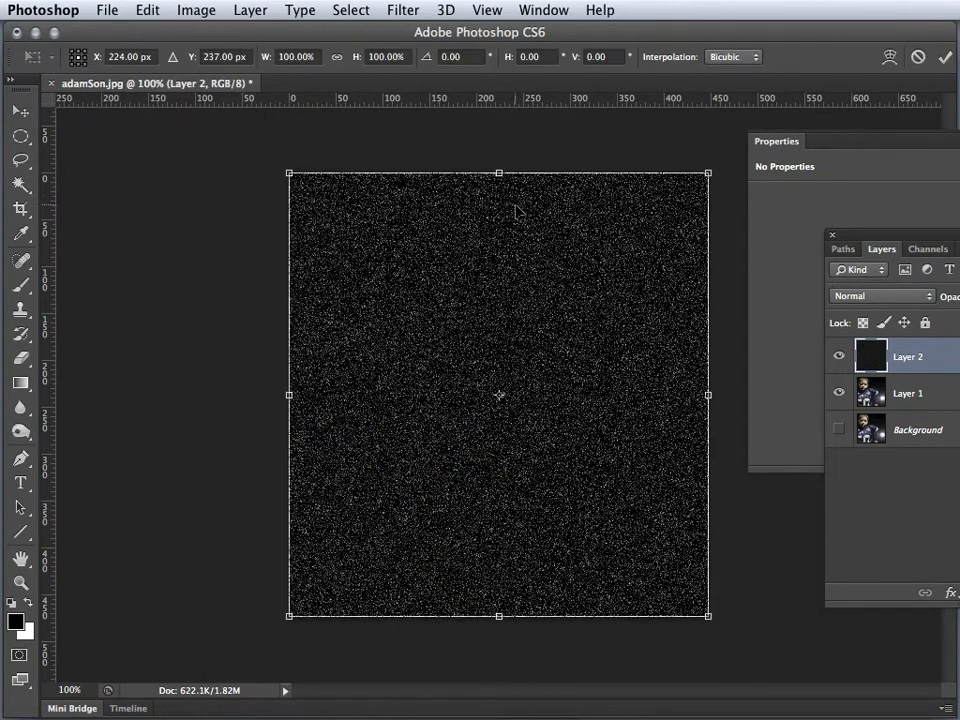
click(334, 60)
click(284, 57)
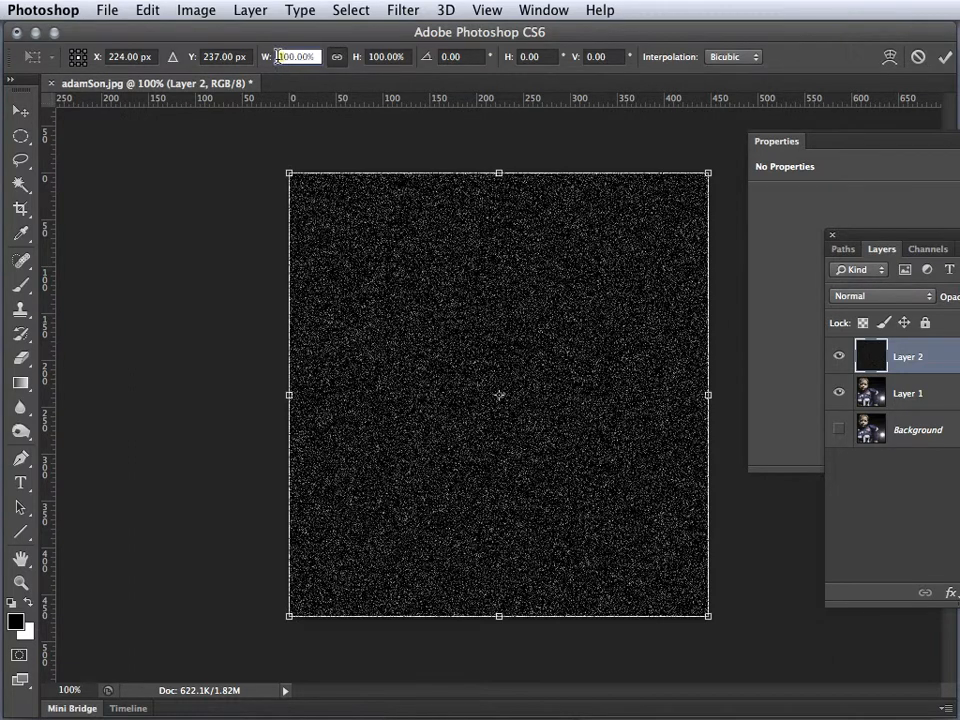
text(400)
key(Return)
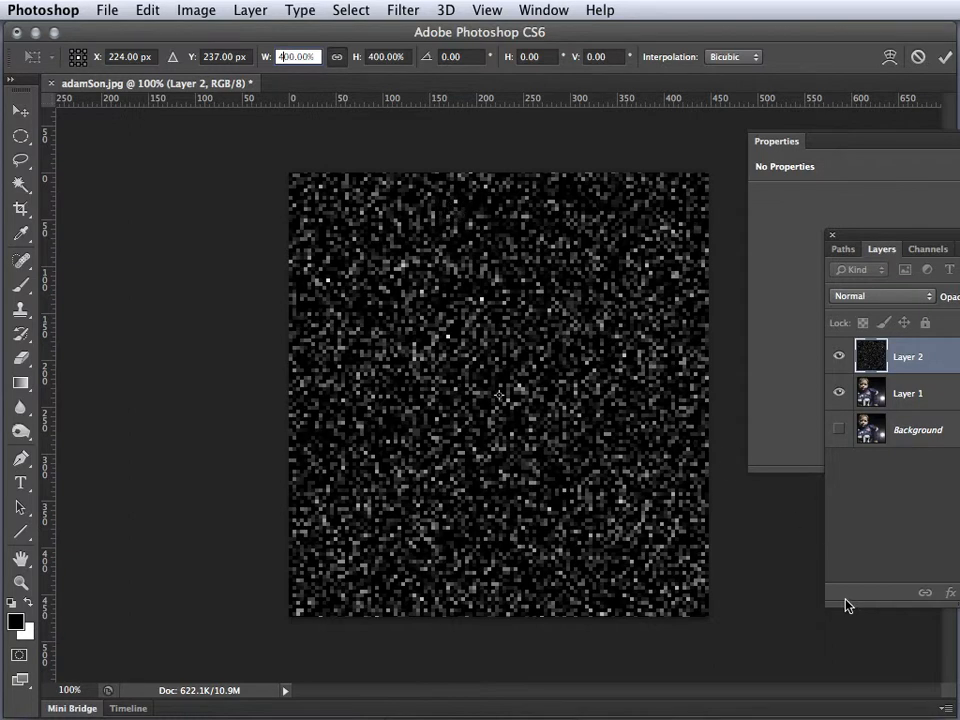
key(ctrl+0)
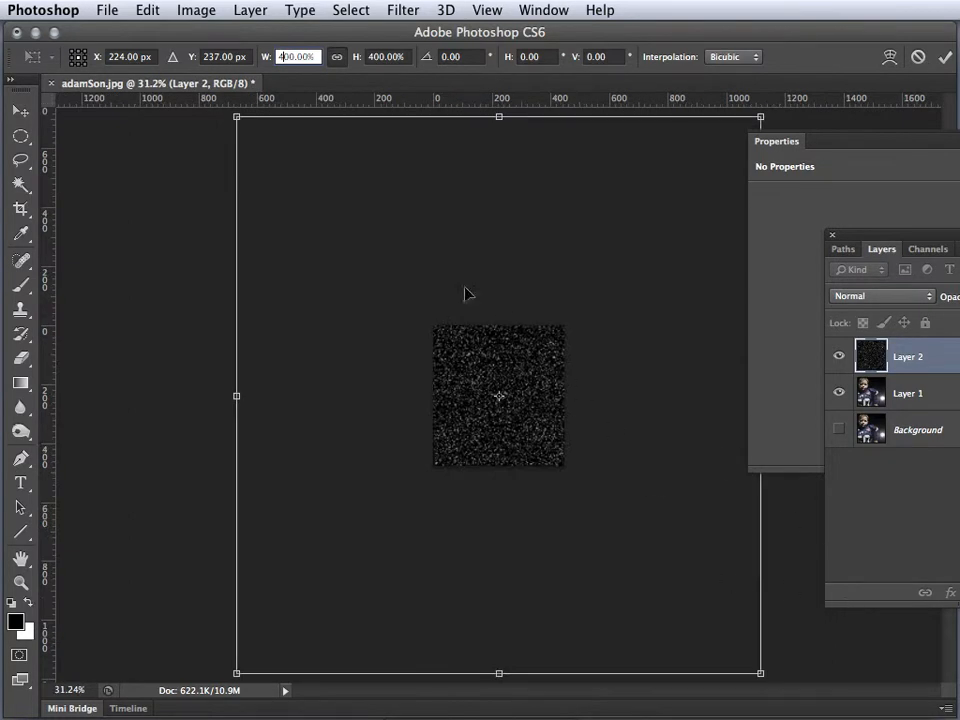
key(Return)
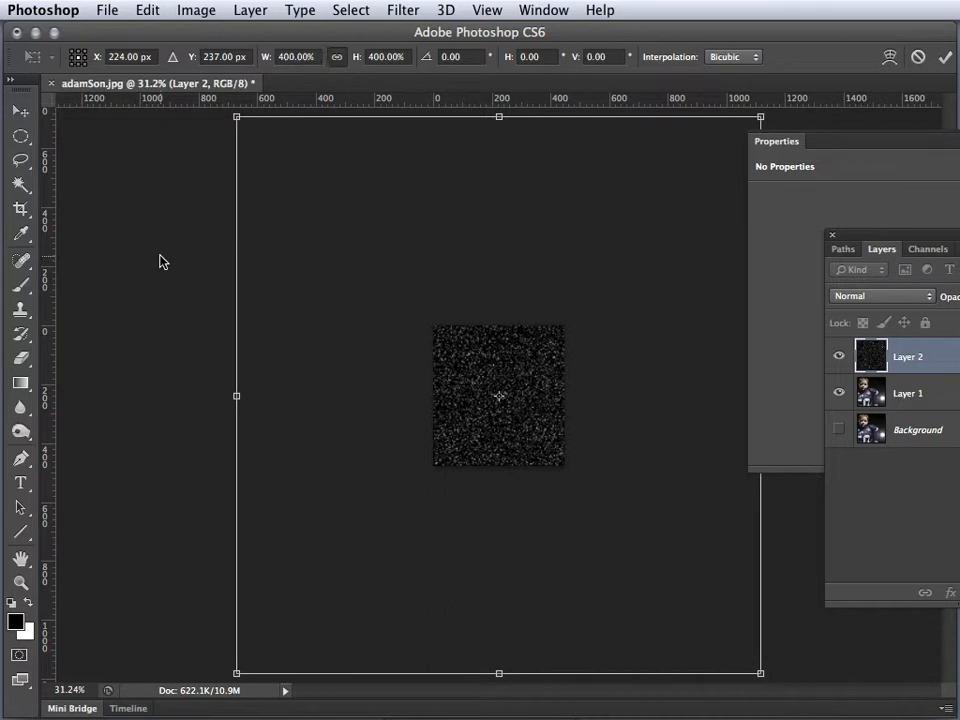
key(Return)
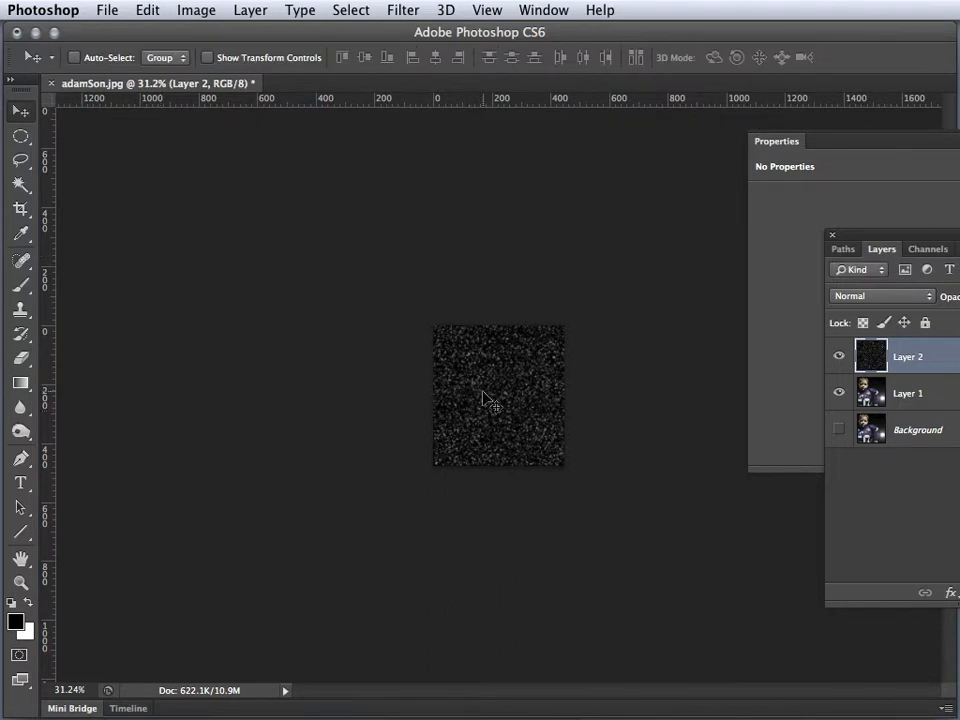
Apply a Motion Blur to the enlarged noise layer, stretching the specks into short slanted streaks
key(super+1)
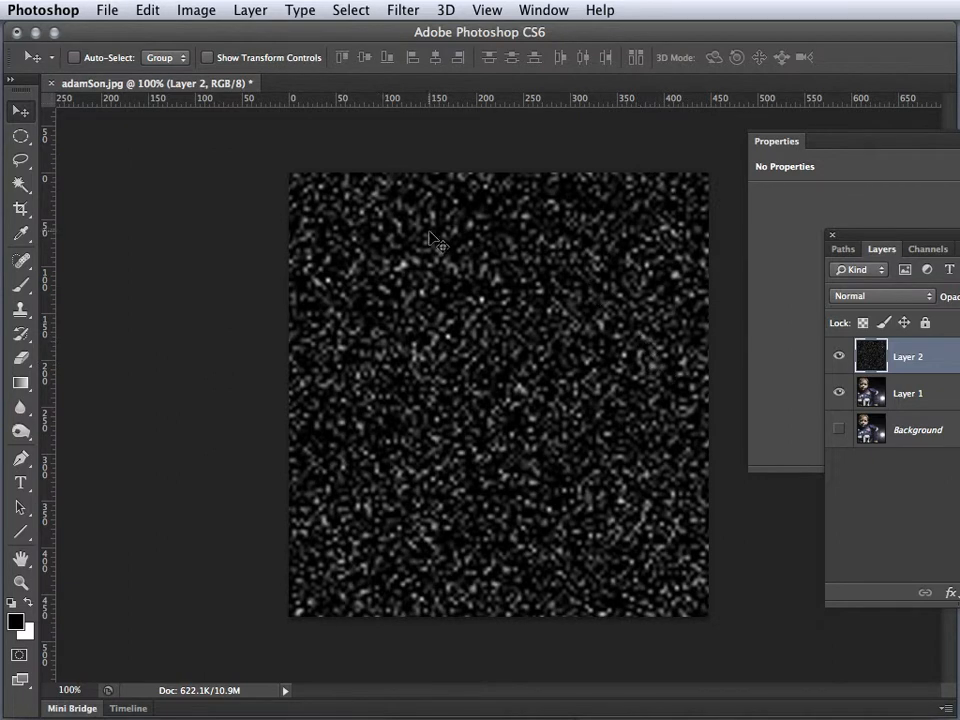
key(super+equal)
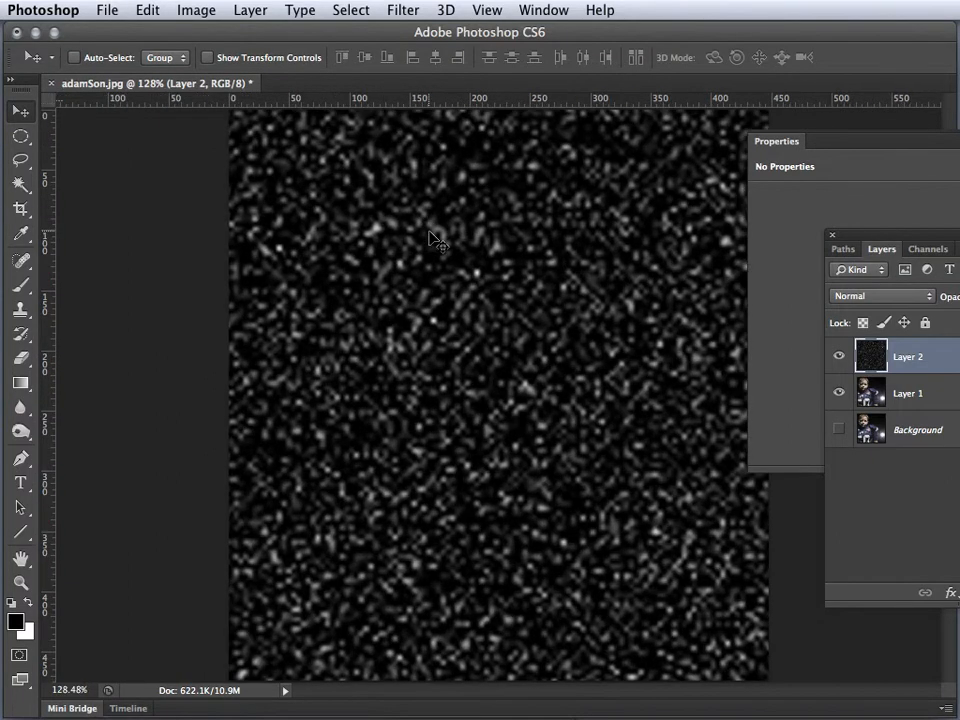
key(super+minus)
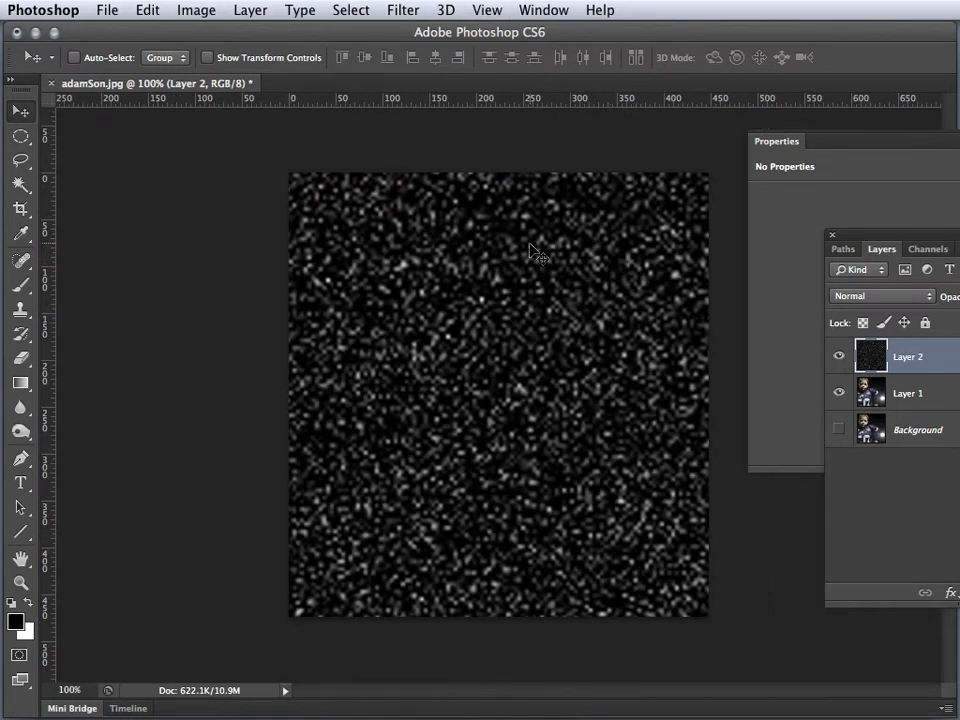
click(405, 10)
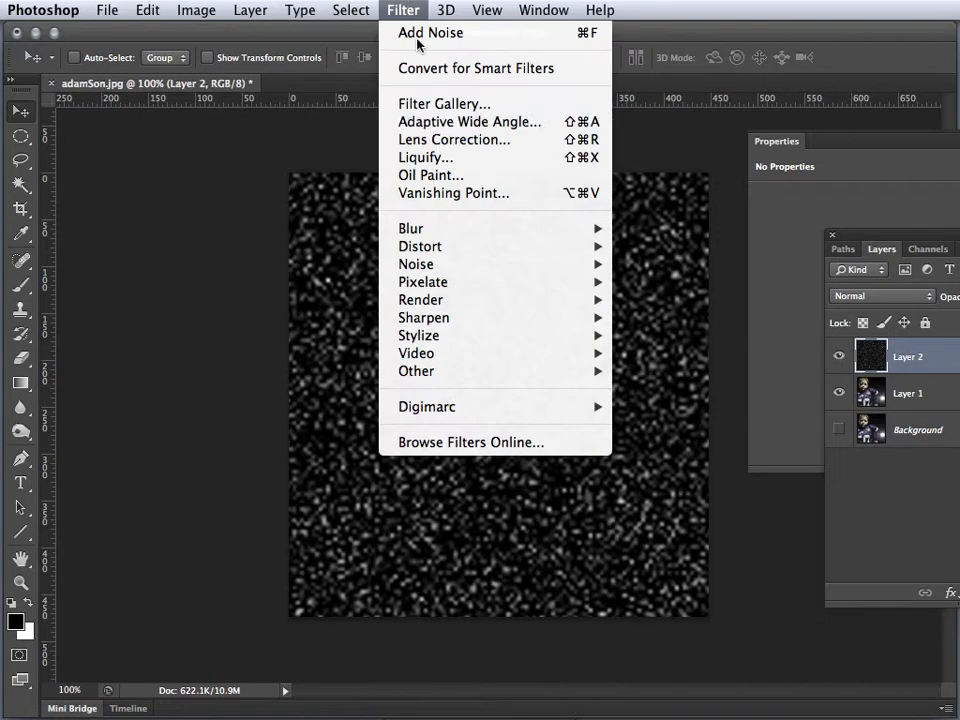
mouse_move(478, 231)
mouse_move(482, 285)
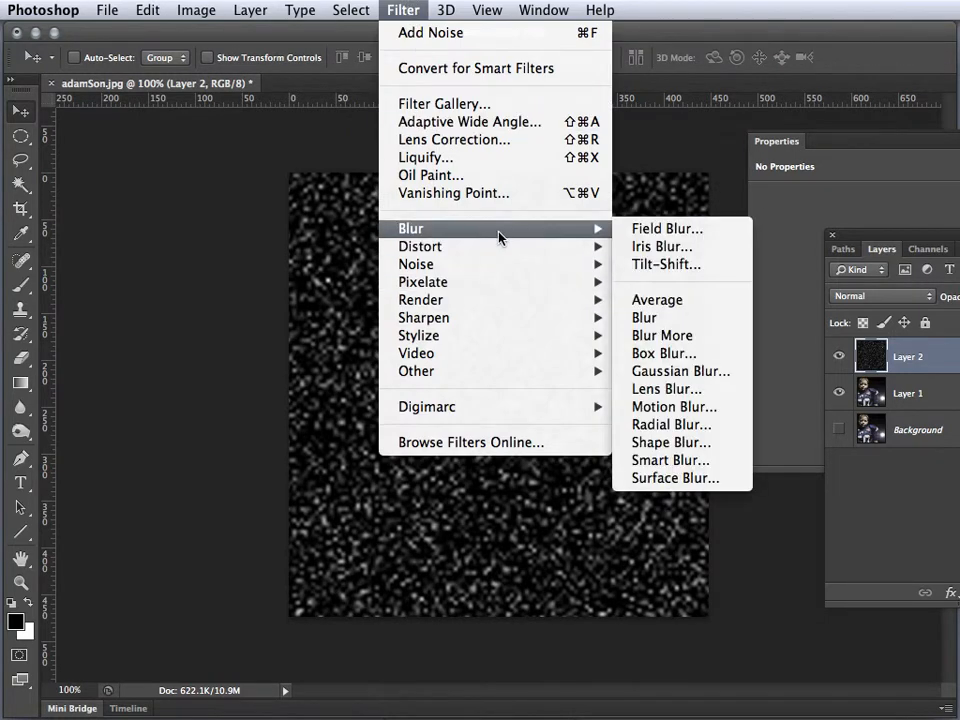
click(645, 406)
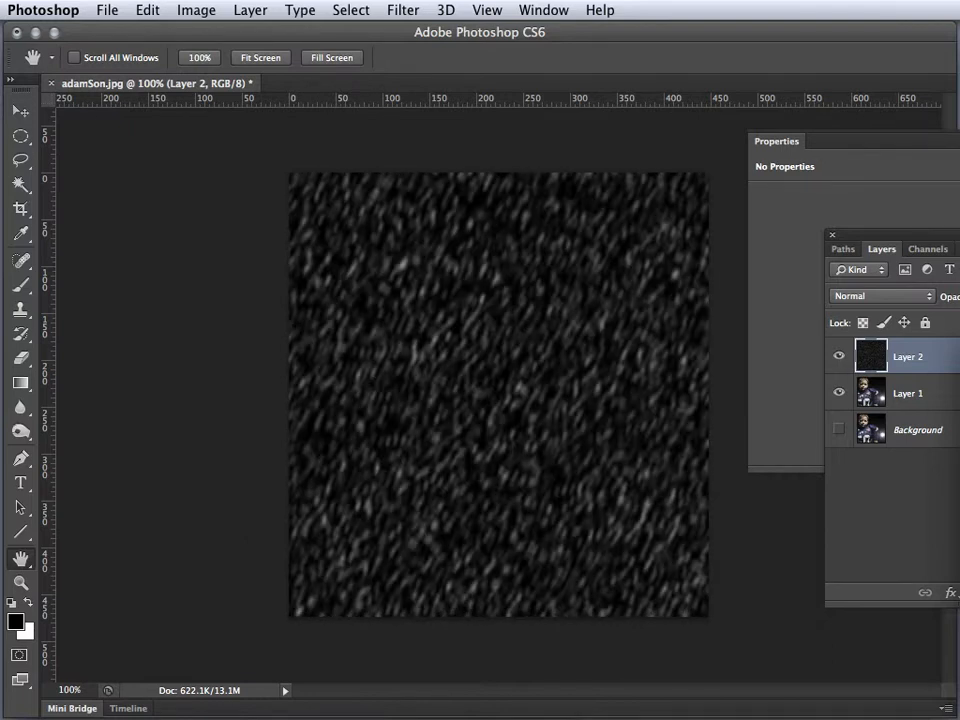
Set the streaked noise layer's blend mode to Screen and toggle Layer 1's visibility off and on
key(v)
click(880, 296)
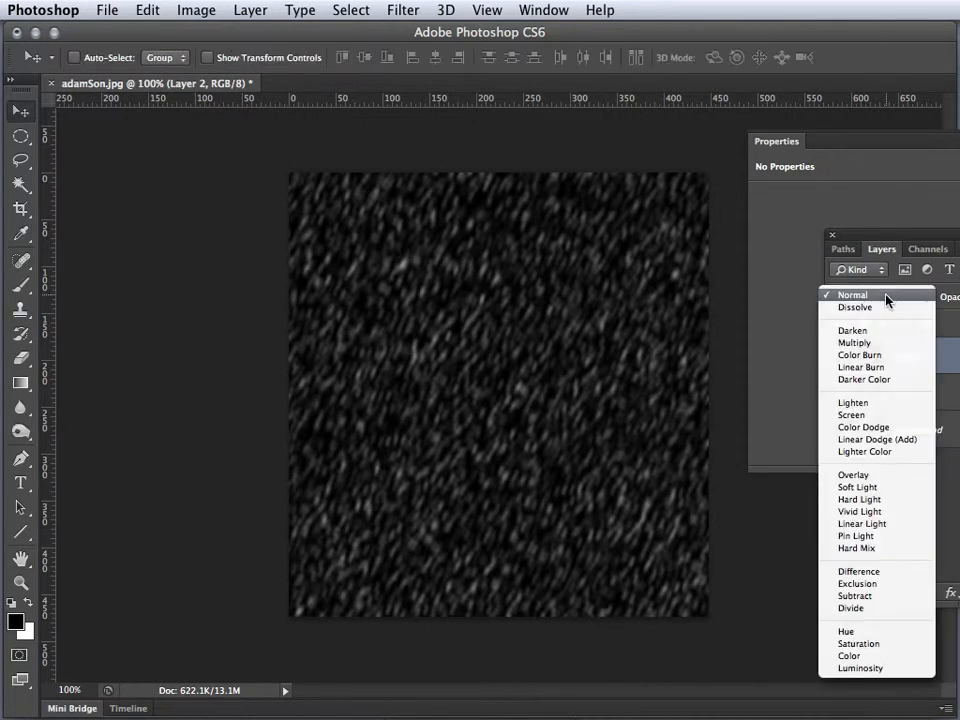
click(876, 415)
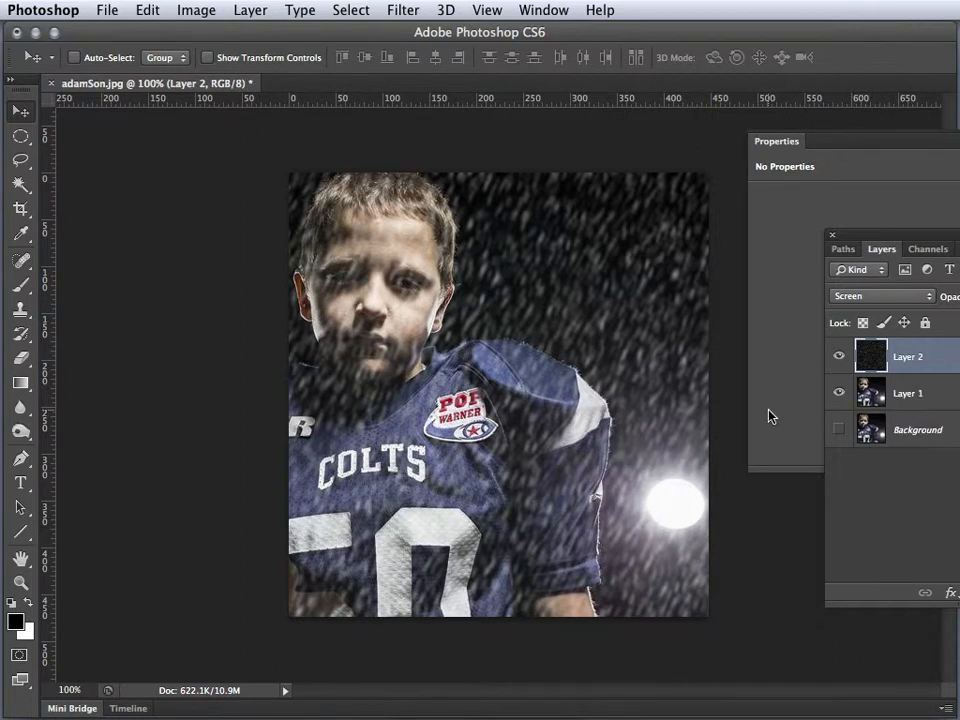
click(839, 393)
click(839, 394)
Add a Levels adjustment layer named Levels 1 above the rain noise layer, with Normal mode and 100% opacity
drag(912, 245, 780, 225)
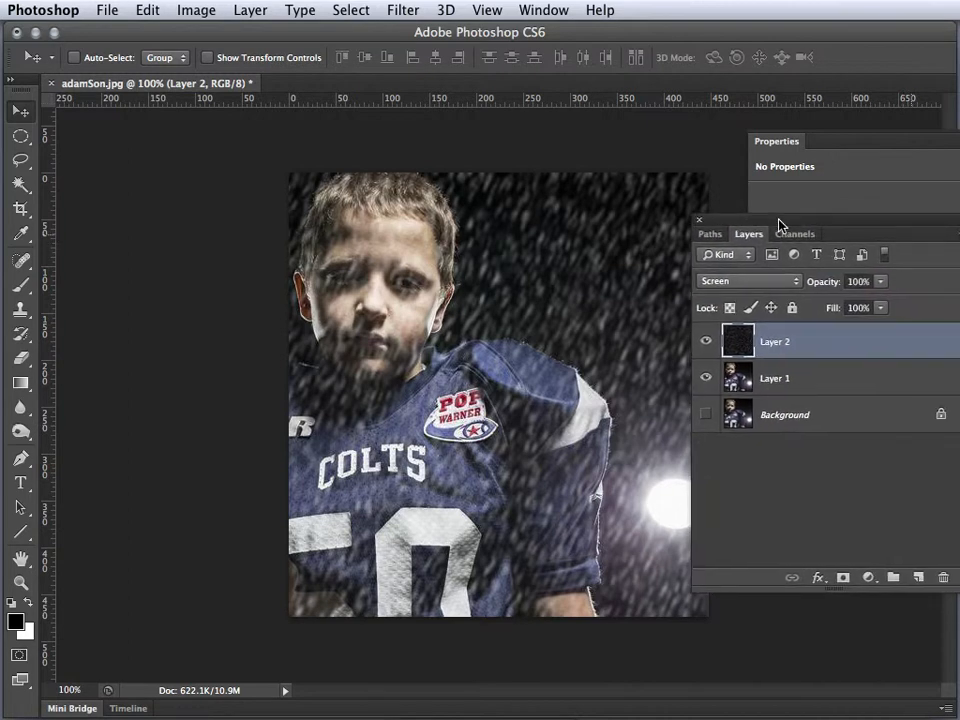
click(867, 579)
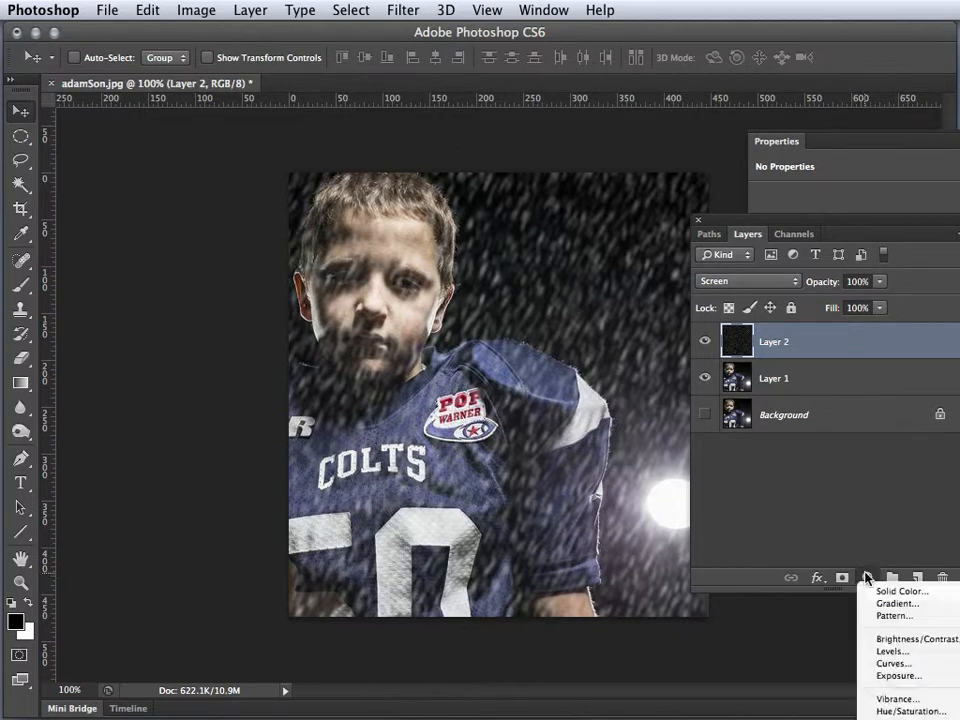
alt+click(885, 655)
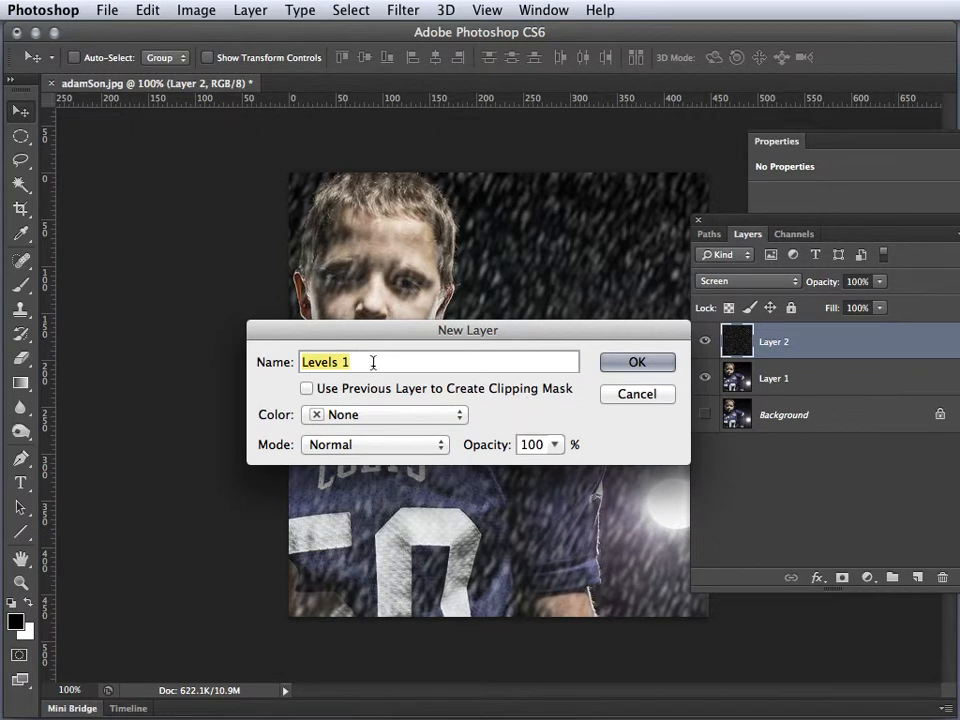
click(615, 366)
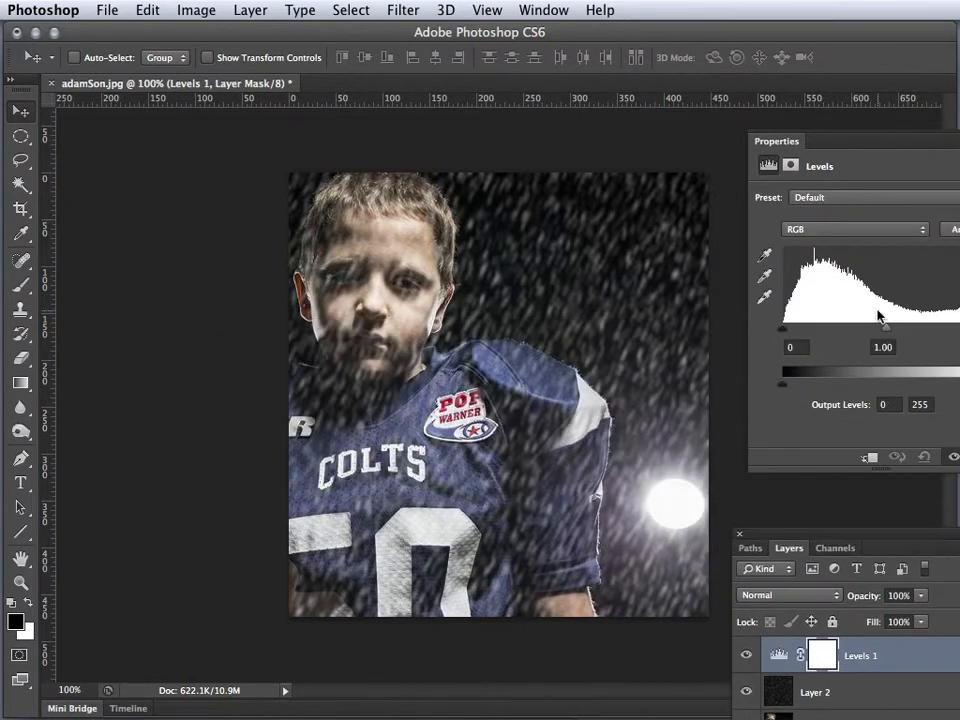
Set the Levels adjustment's input values to 17 for shadows, 1.15 for midtones and 194 for highlights
drag(885, 148, 793, 144)
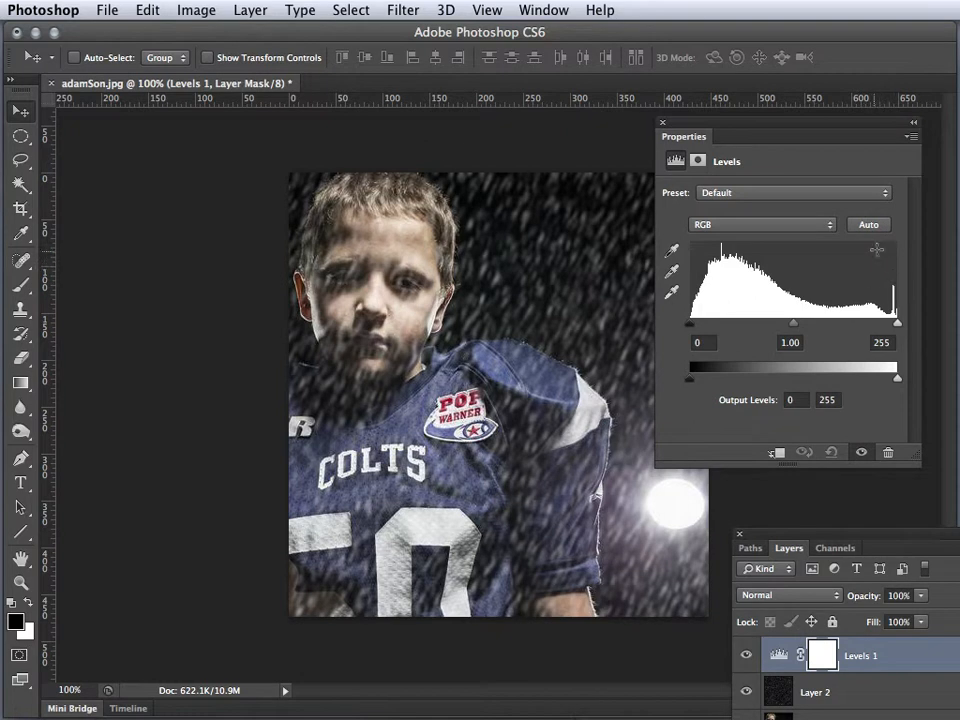
drag(896, 323, 885, 324)
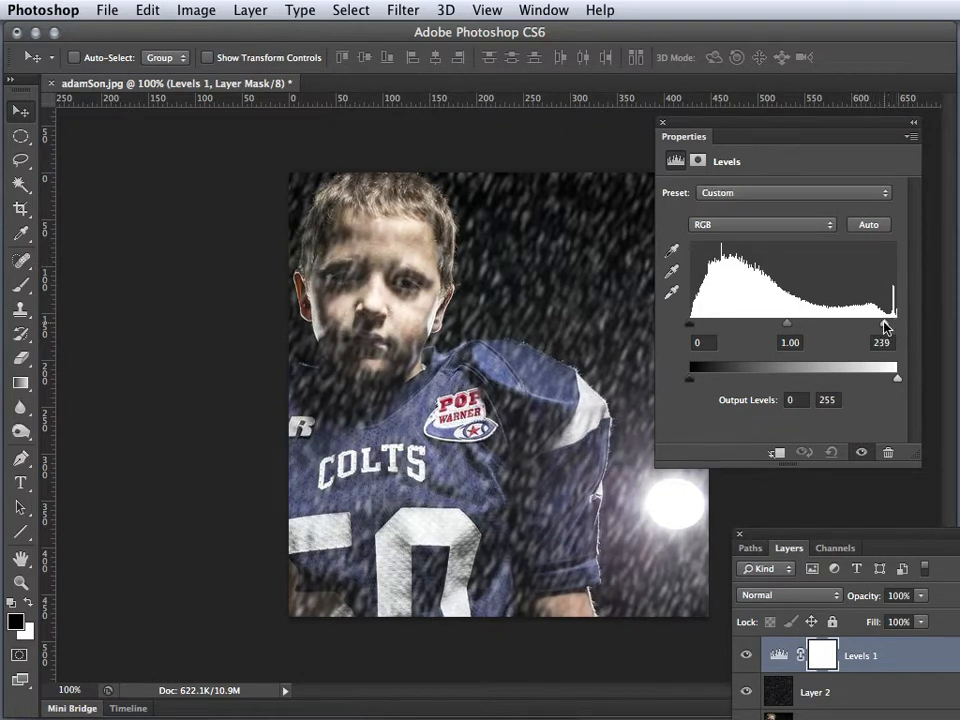
mouse_move(690, 324)
mouse_down()
mouse_move(768, 326)
mouse_move(700, 328)
mouse_up()
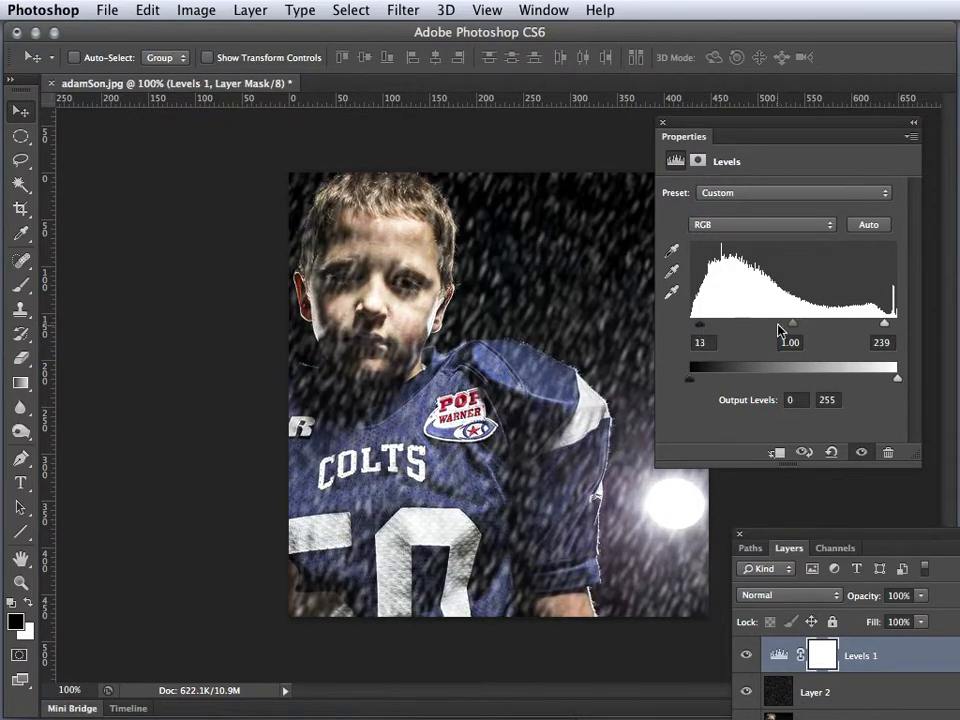
mouse_move(793, 328)
mouse_down()
mouse_move(810, 328)
mouse_move(776, 326)
mouse_move(784, 328)
mouse_up()
drag(700, 327, 704, 329)
drag(885, 326, 848, 324)
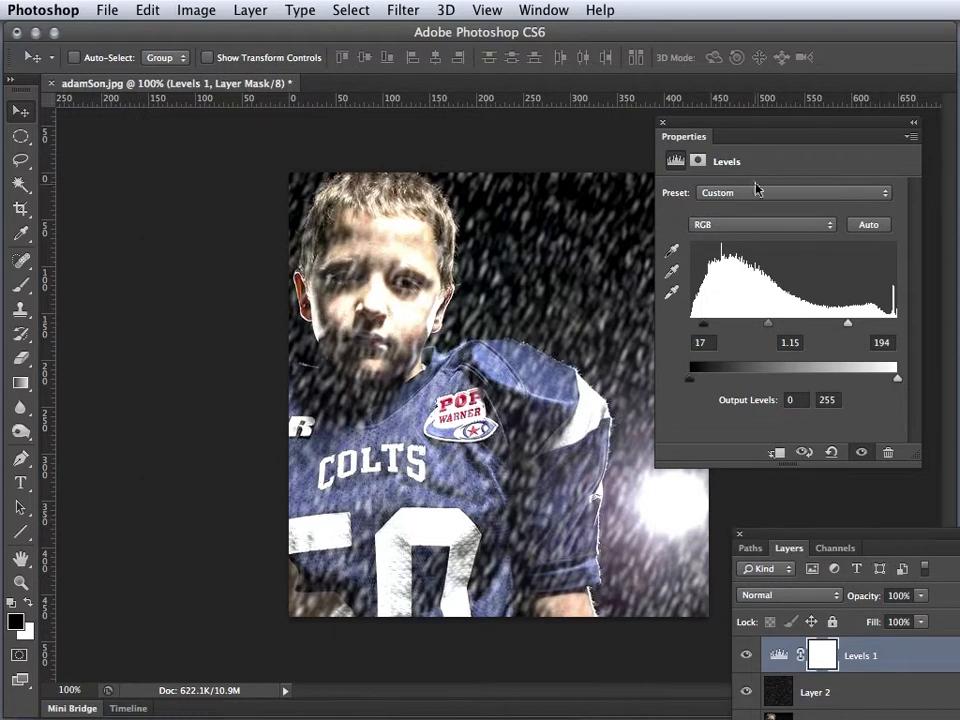
double_click(873, 121)
Duplicate Layer 2 and the Levels 1 adjustment layer together within adamSon.jpg
drag(903, 545, 891, 420)
click(876, 569)
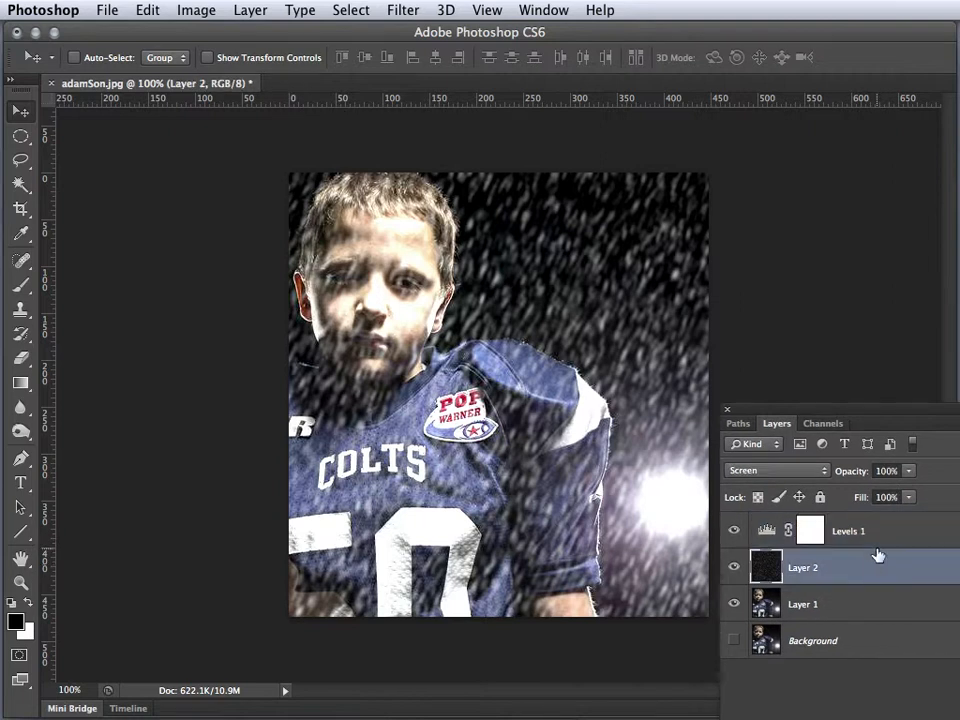
shift+click(876, 537)
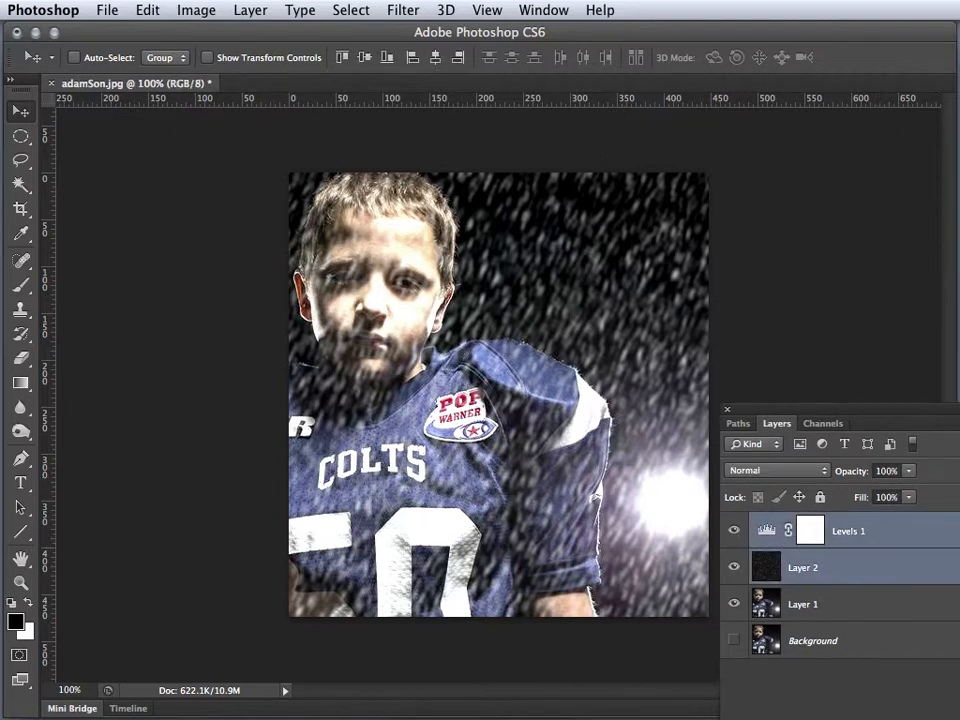
drag(917, 411, 823, 317)
click(893, 330)
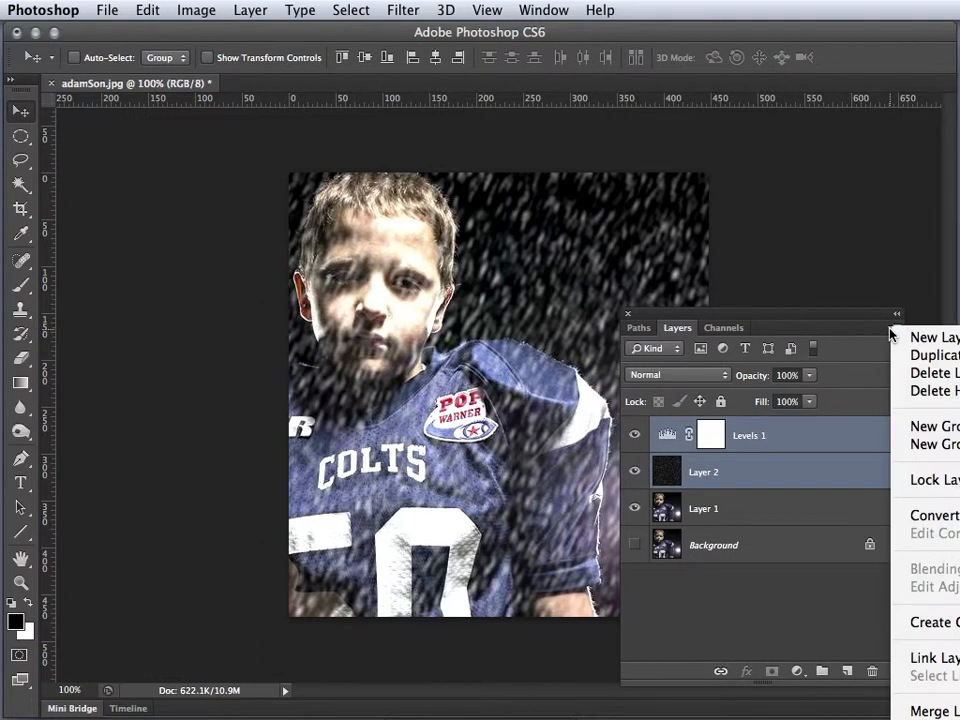
click(918, 356)
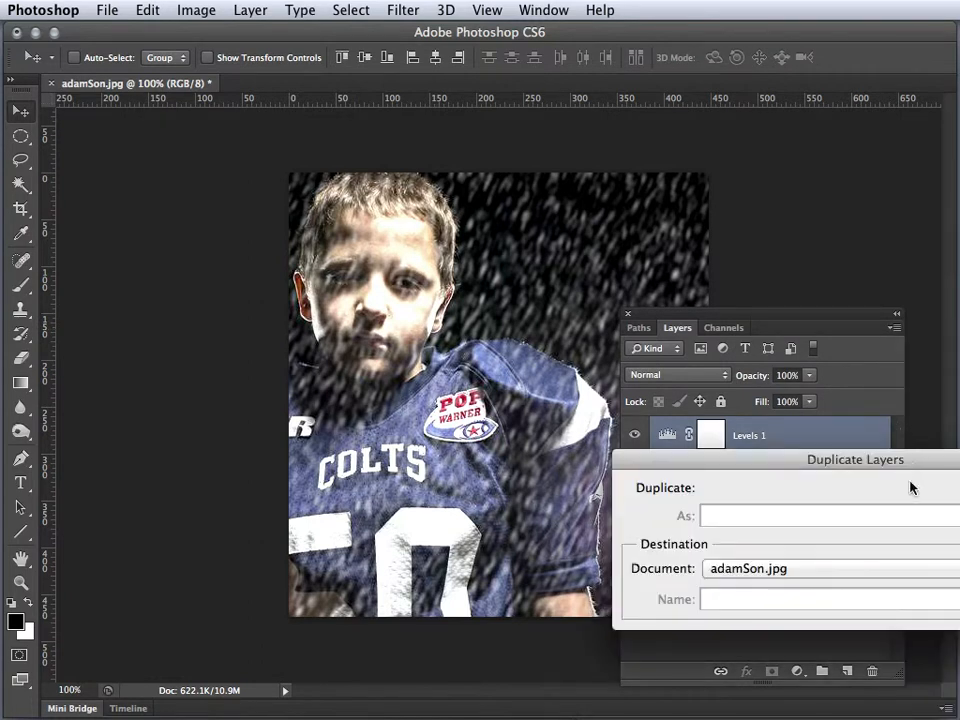
key(Return)
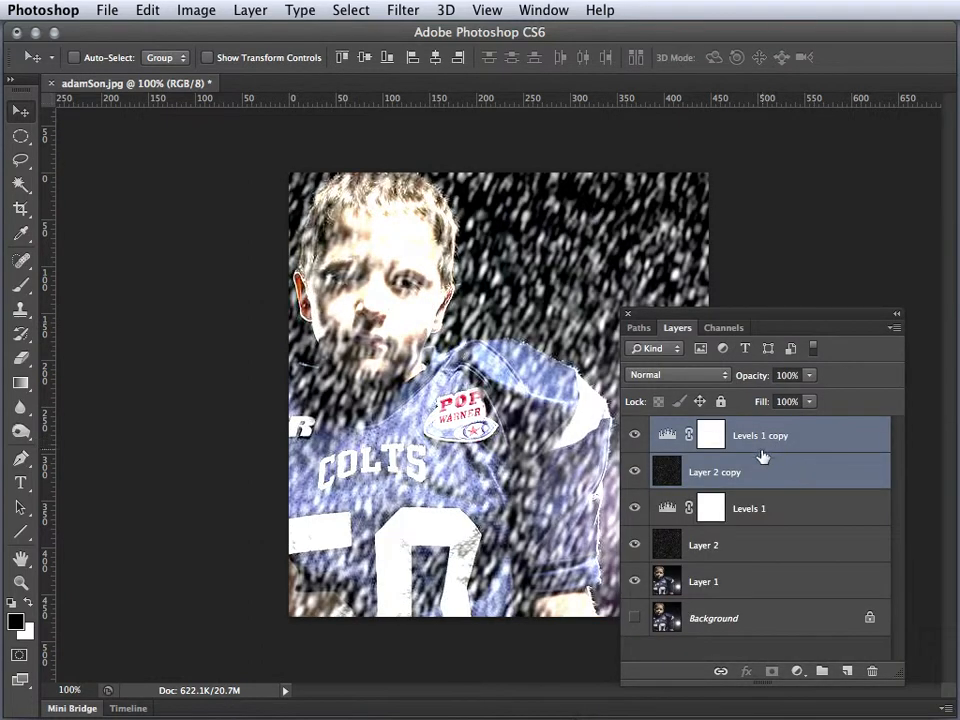
Rotate the duplicated noise and Levels layers 180°
drag(722, 317, 905, 400)
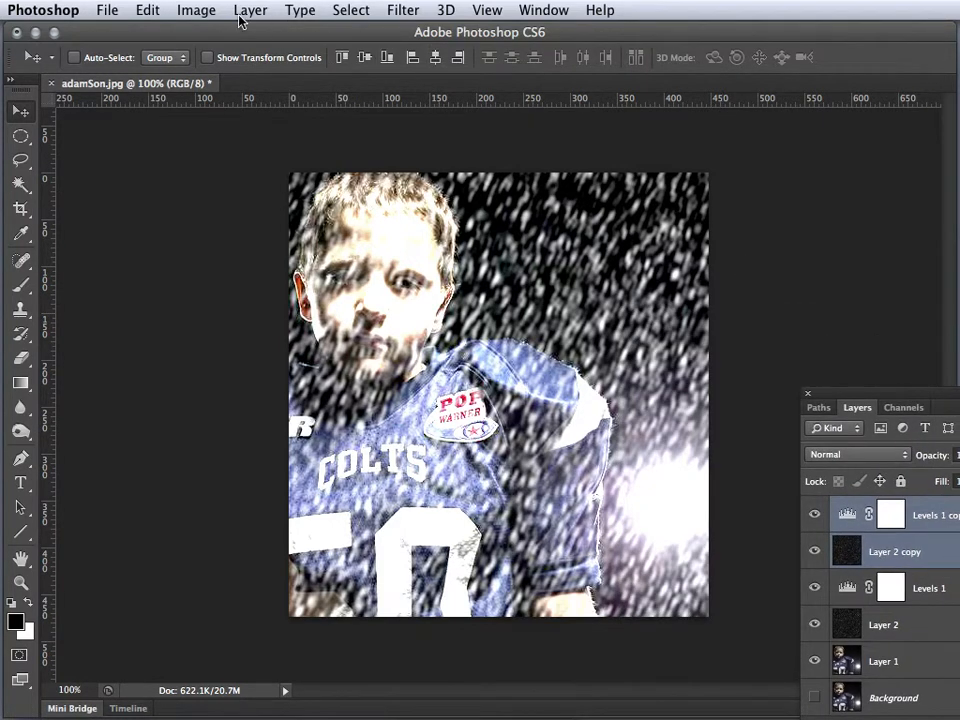
click(150, 10)
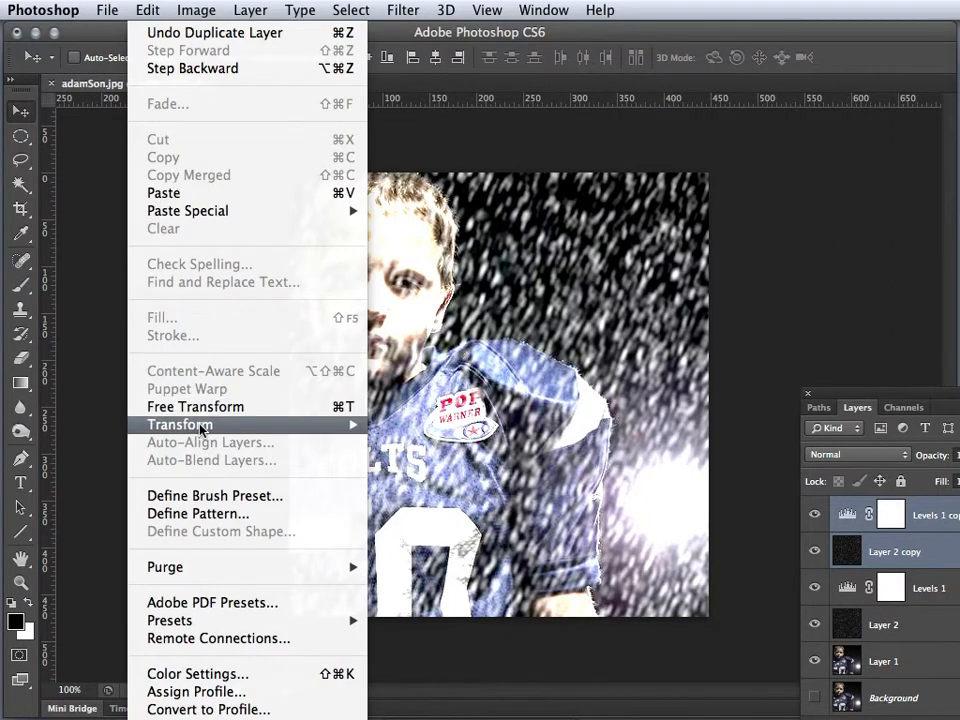
mouse_move(278, 436)
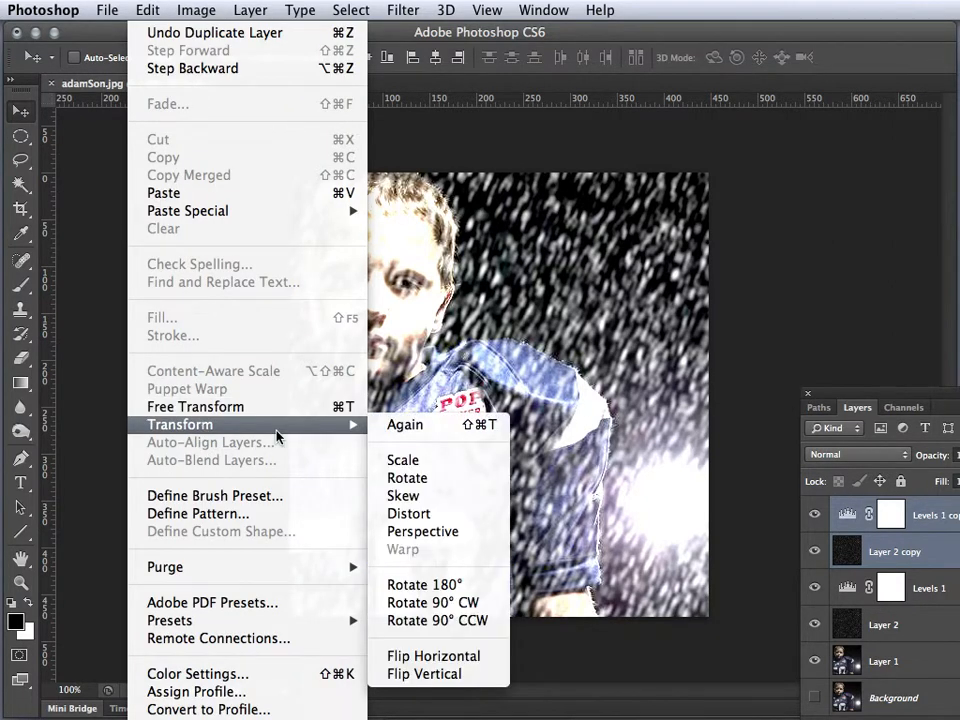
click(443, 588)
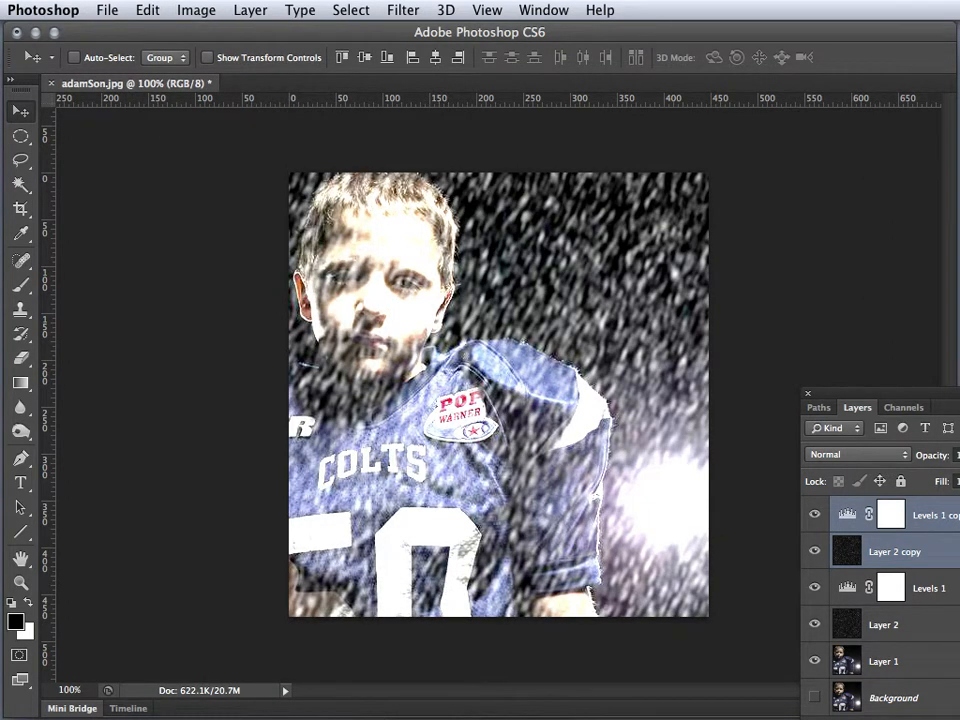
Try Screen blend mode on both duplicates, return them to Normal, and toggle the Levels 1 copy's visibility off and on
click(888, 455)
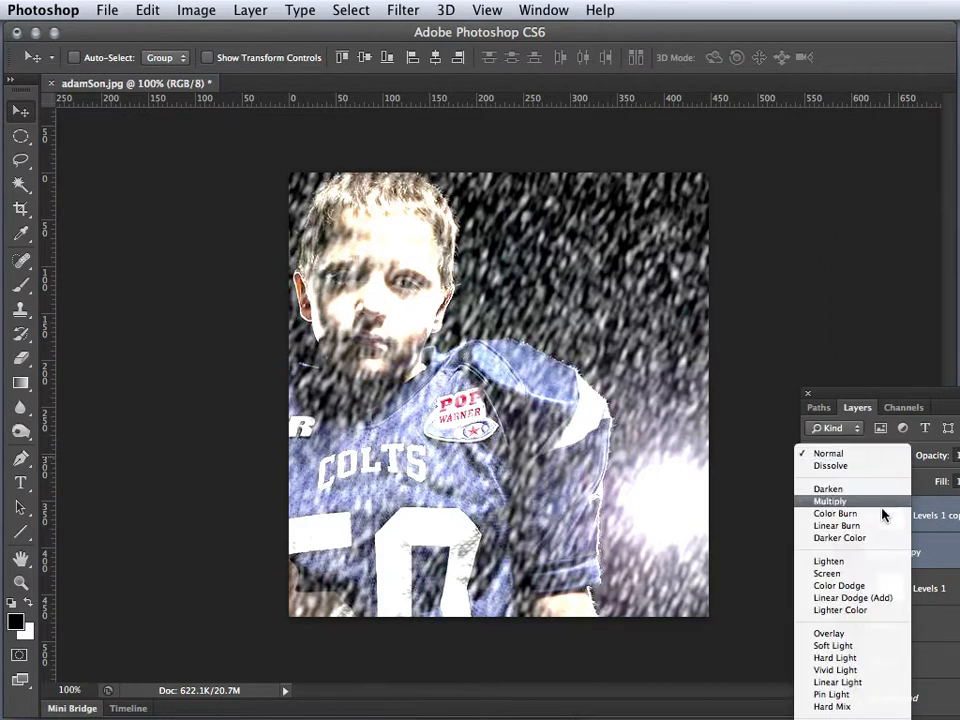
click(866, 575)
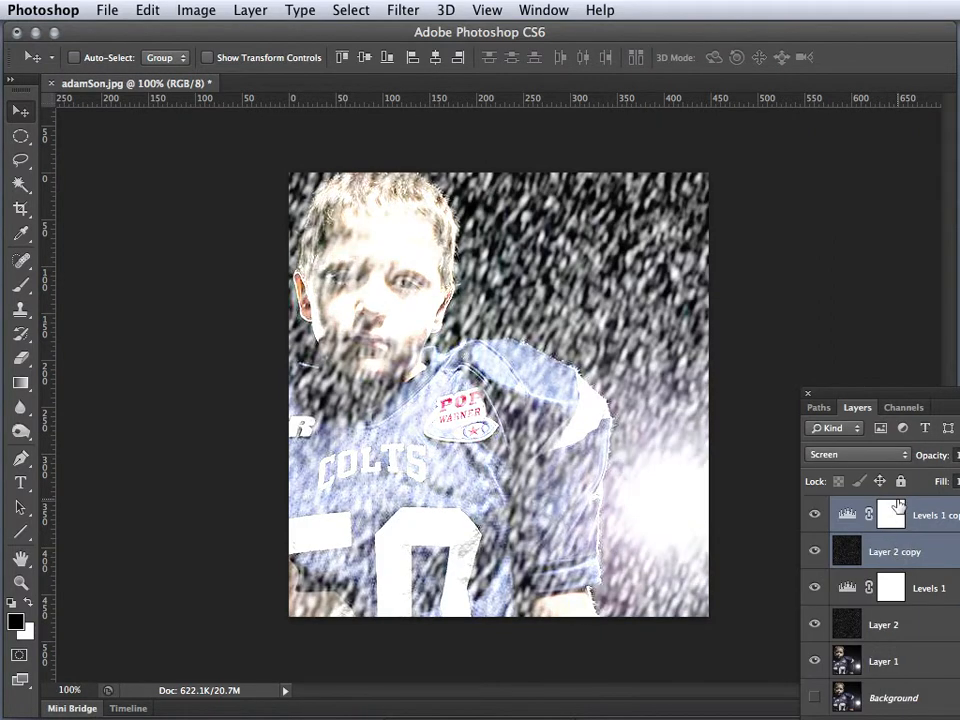
click(888, 455)
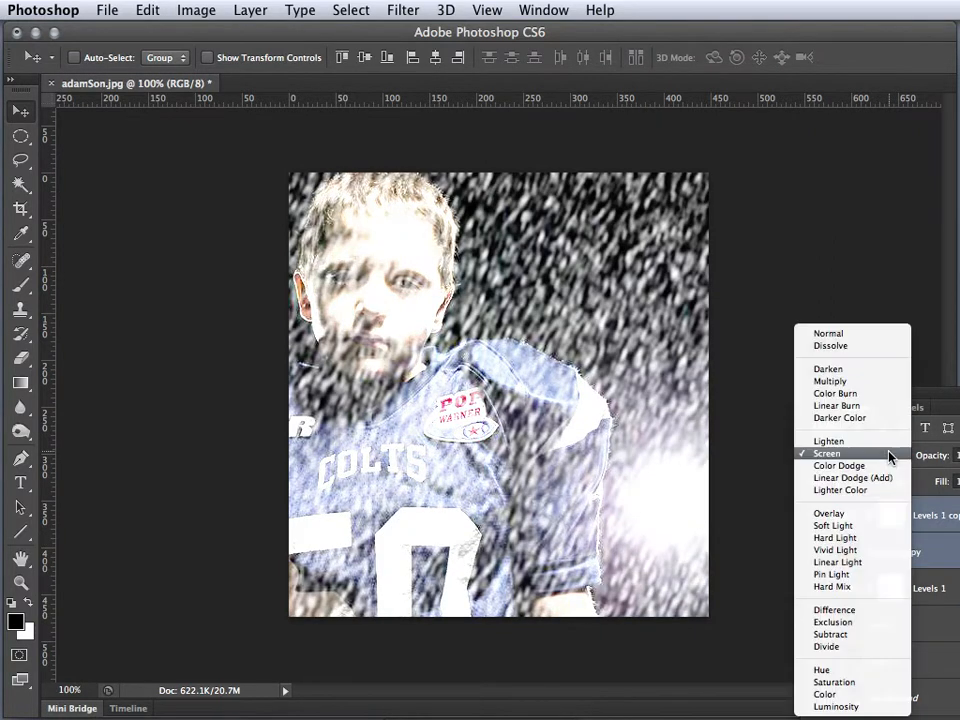
click(828, 333)
click(814, 514)
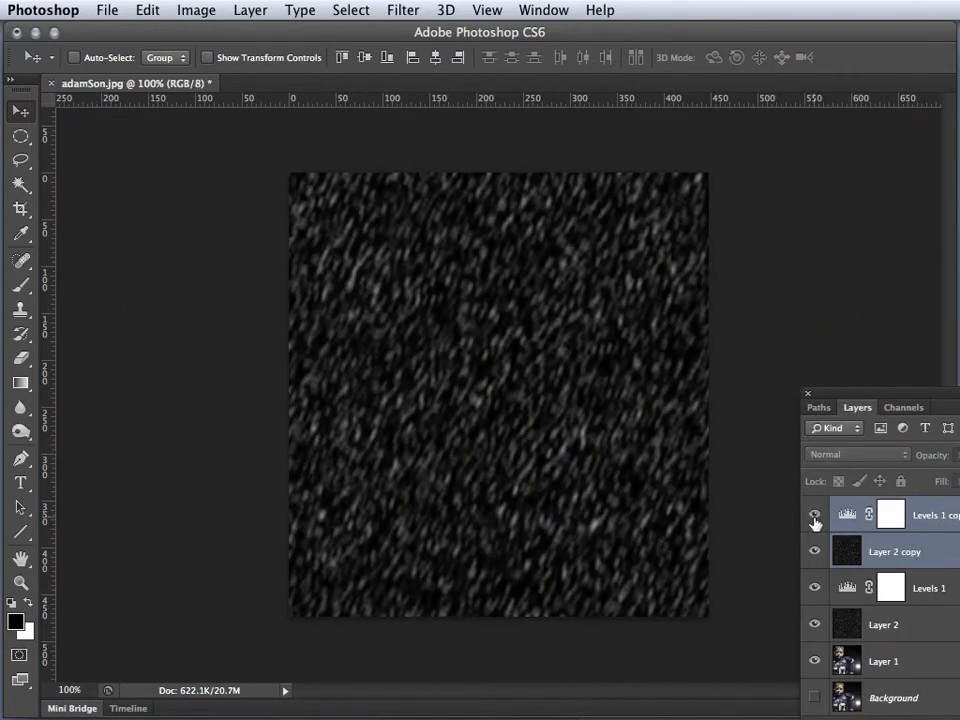
click(814, 514)
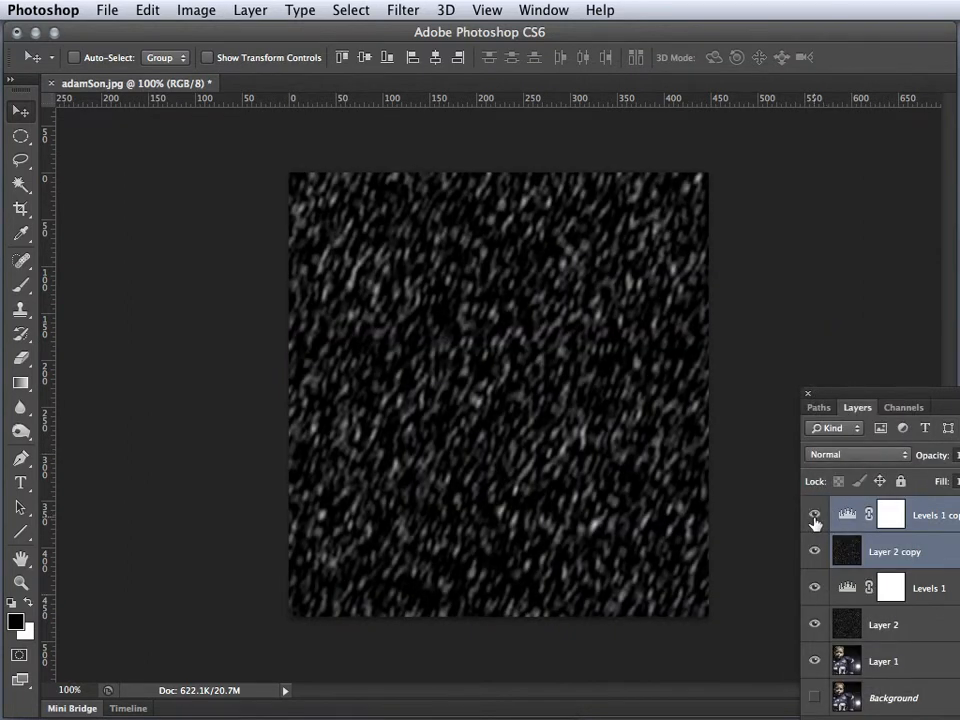
Set both duplicated layers to Screen blend mode and hide the Levels 1 copy
click(845, 455)
click(858, 573)
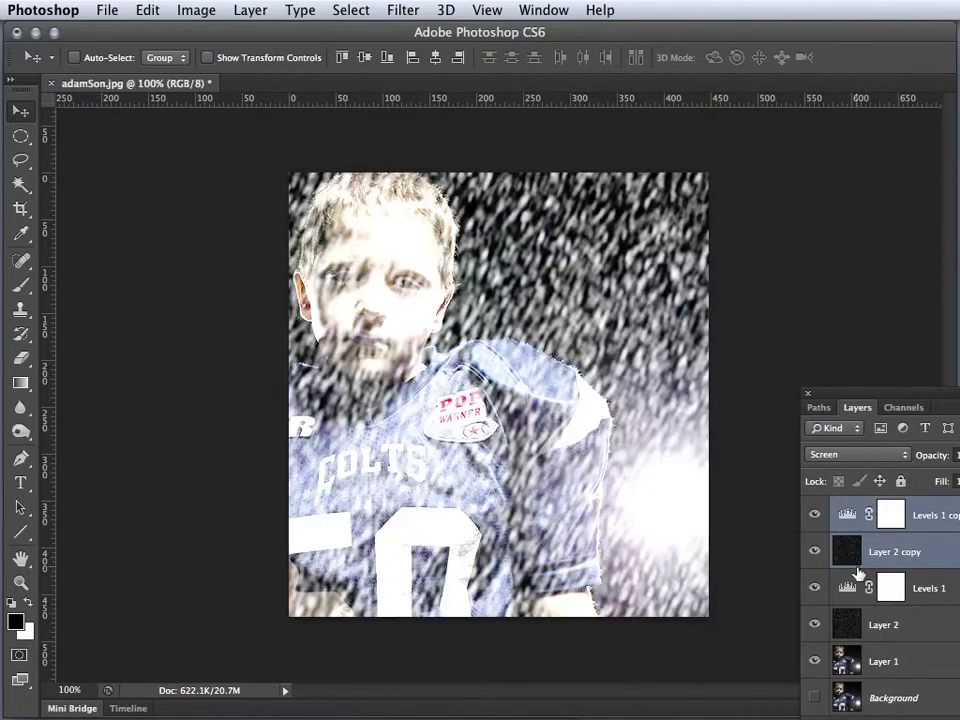
click(815, 515)
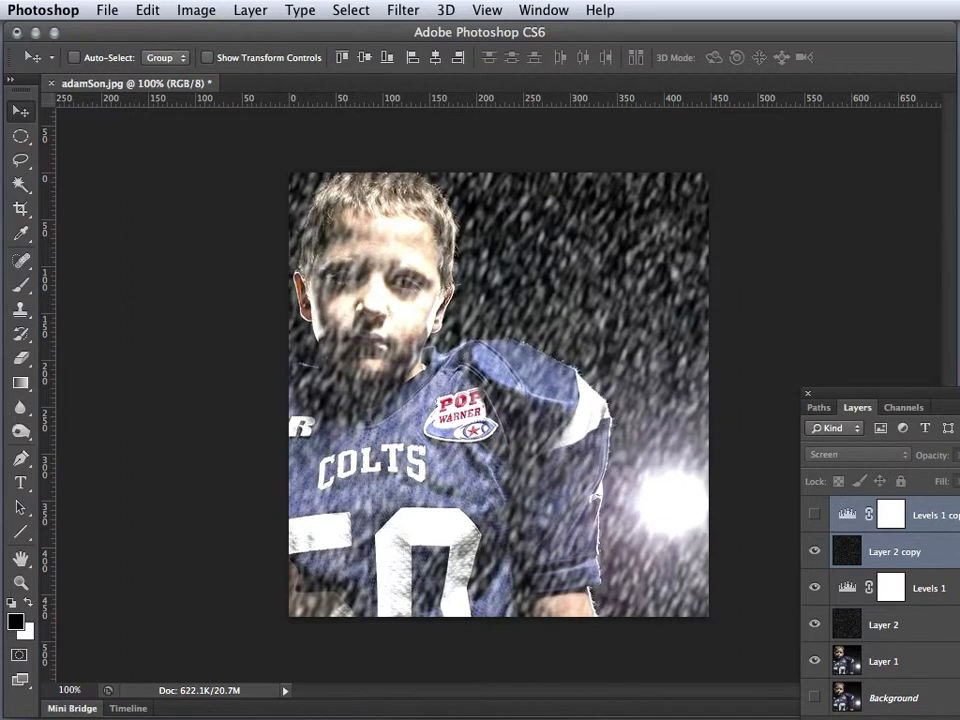
Apply the Crystallize filter to Layer 2 copy with a cell size of 10
click(895, 552)
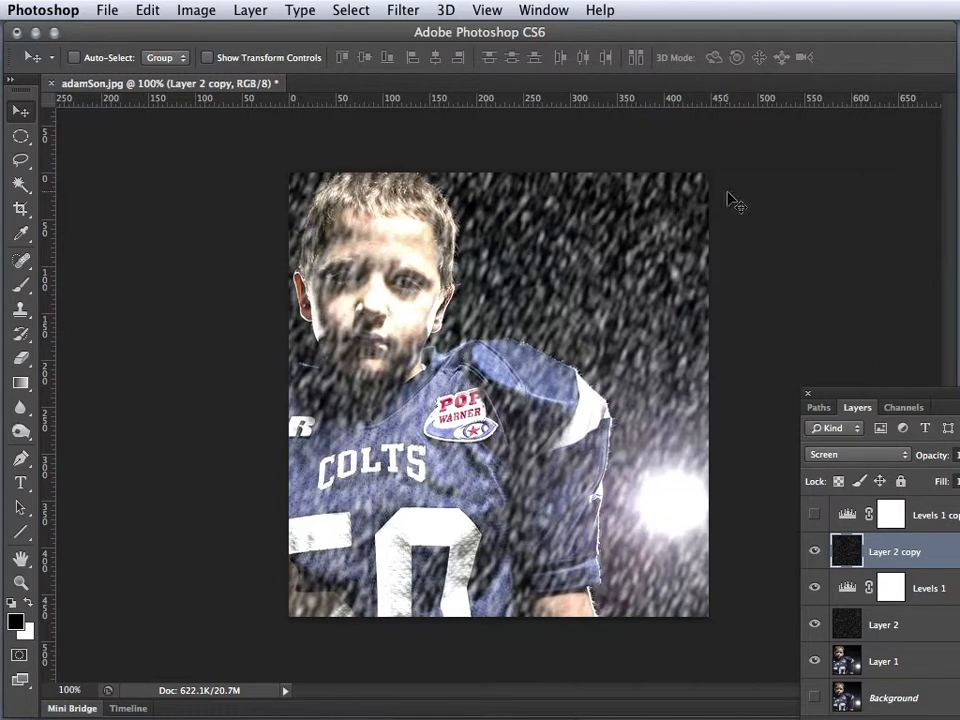
click(404, 12)
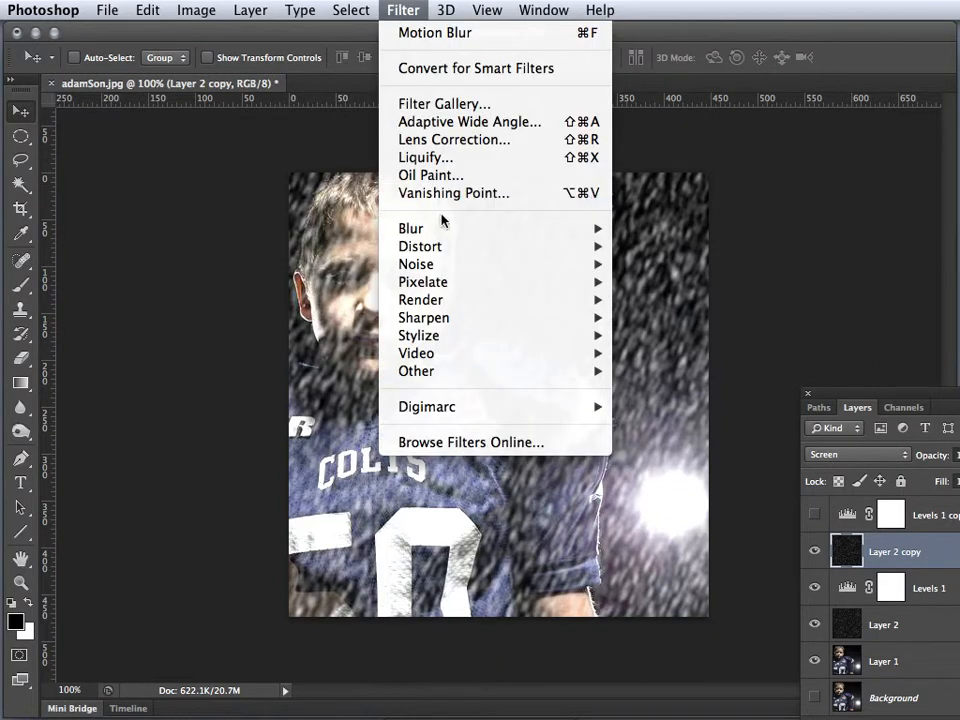
mouse_move(435, 284)
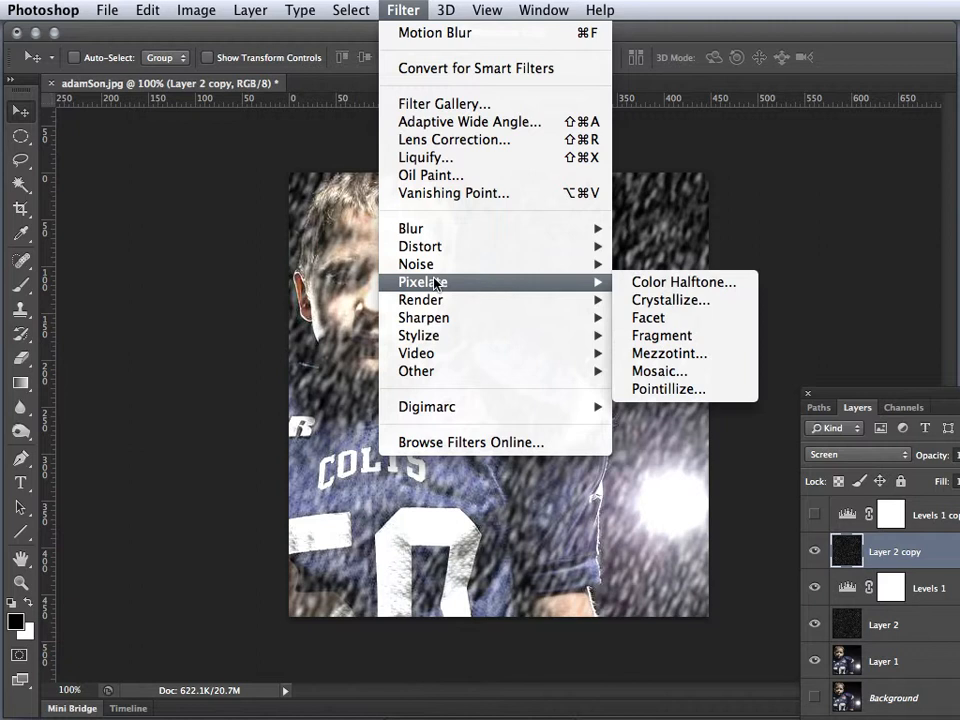
click(650, 300)
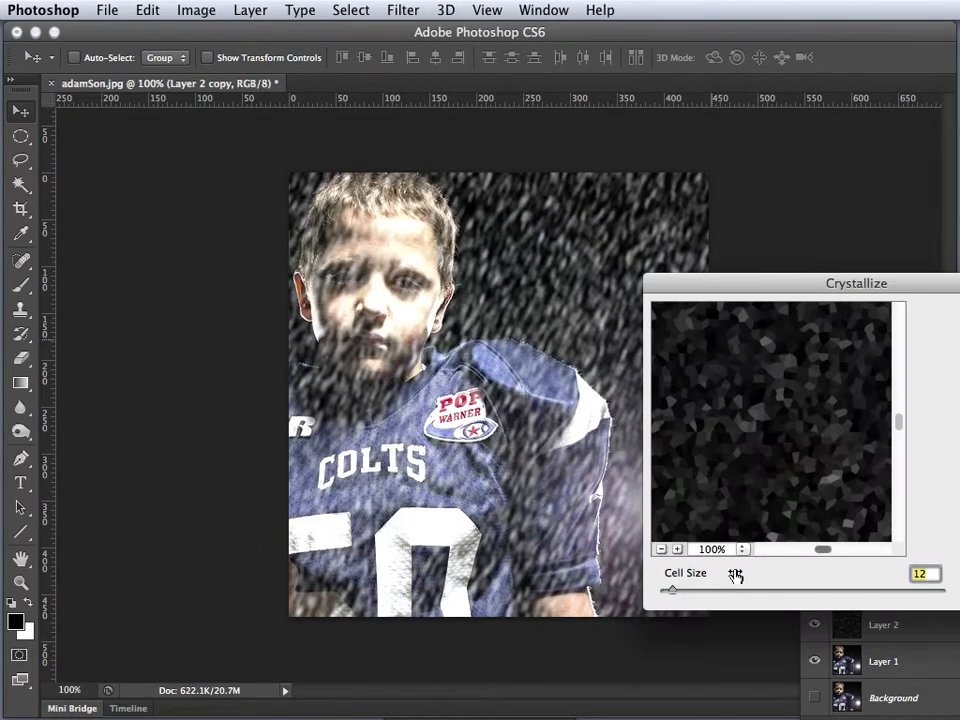
mouse_move(672, 590)
mouse_down()
mouse_move(663, 590)
mouse_move(672, 594)
mouse_up()
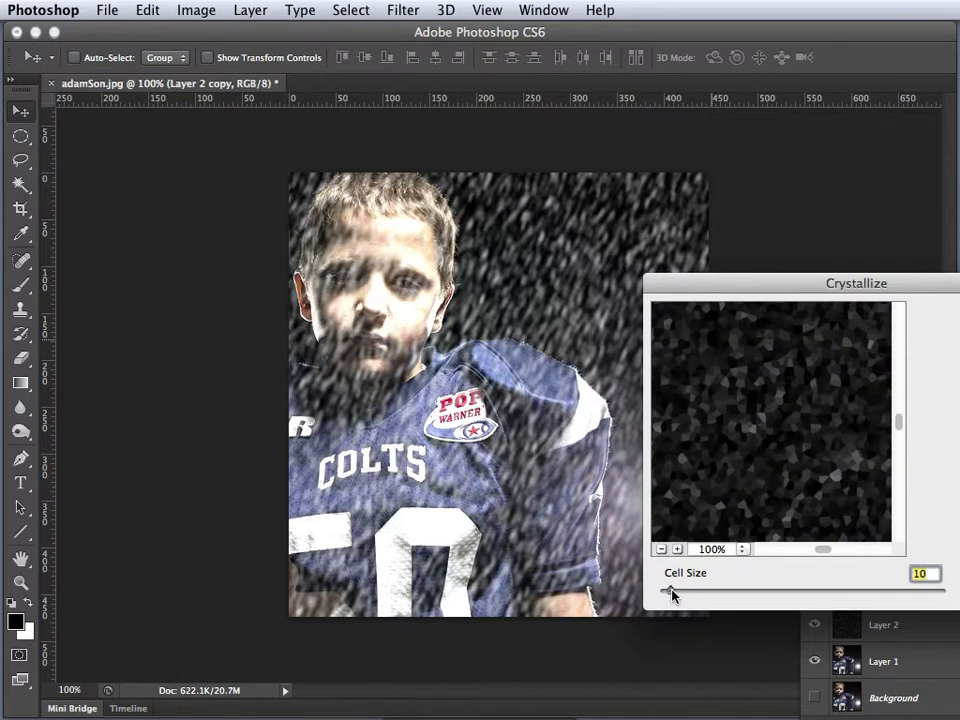
key(Return)
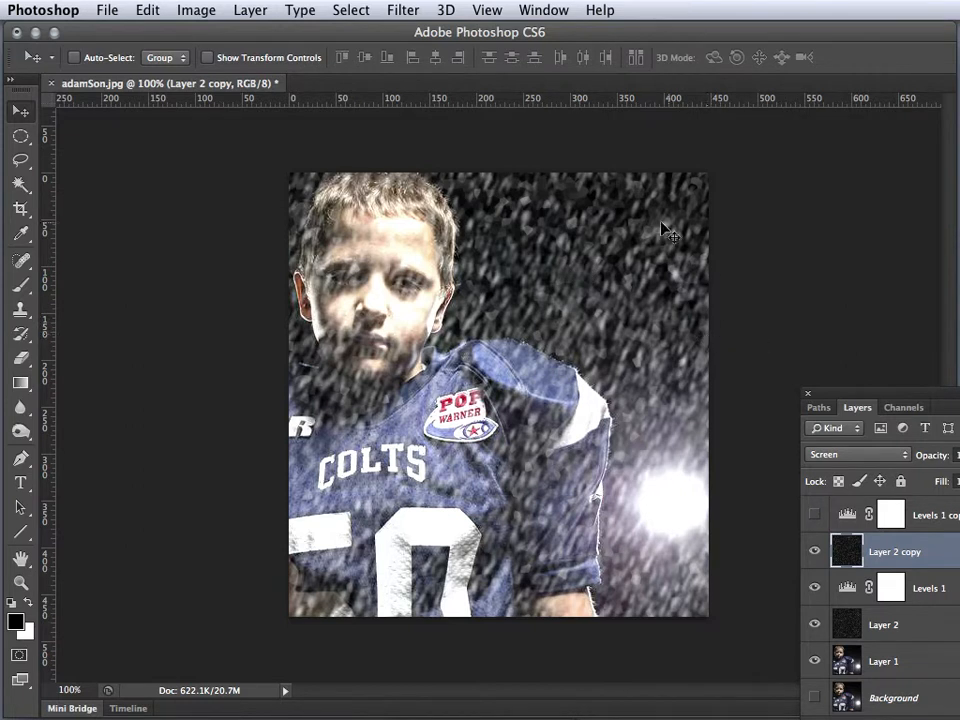
Apply a Motion Blur to the crystallized Layer 2 copy and lower that layer's opacity
click(401, 11)
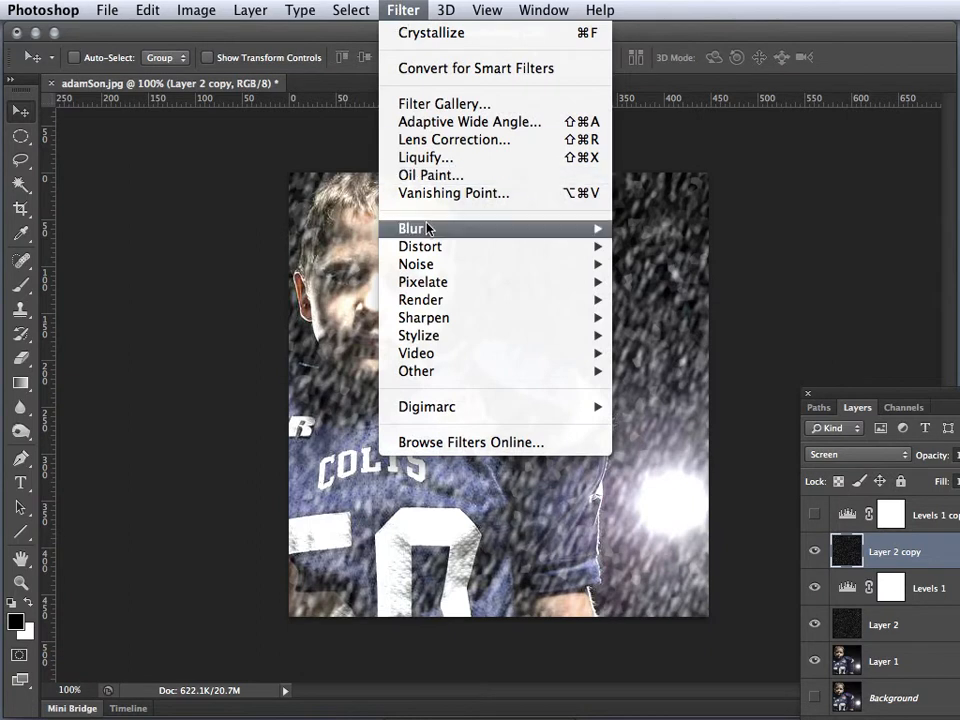
mouse_move(421, 232)
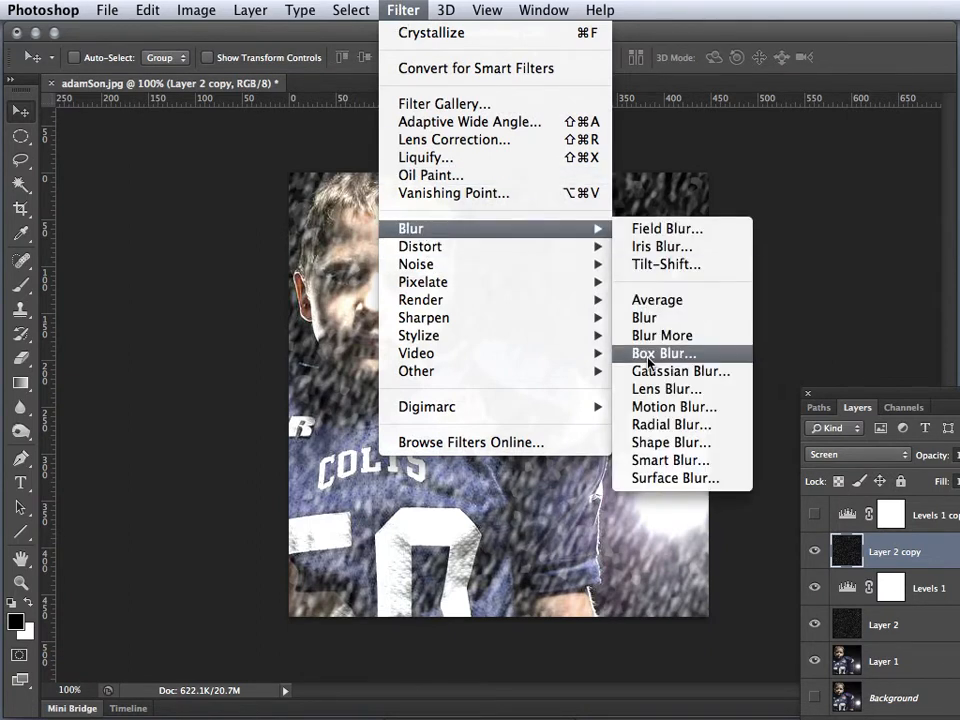
click(625, 406)
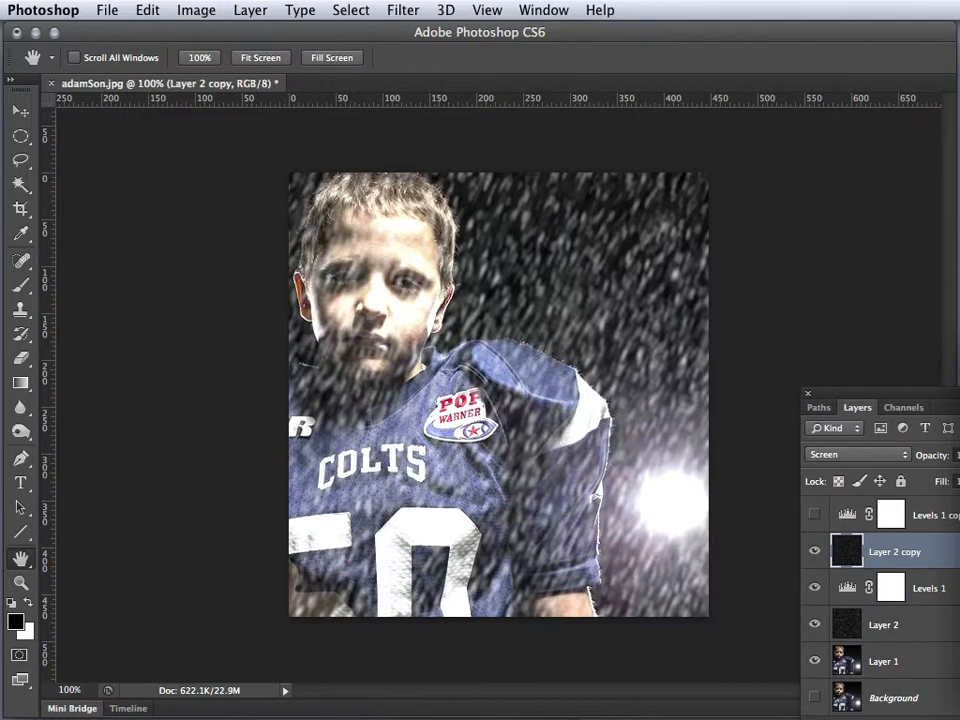
key(v)
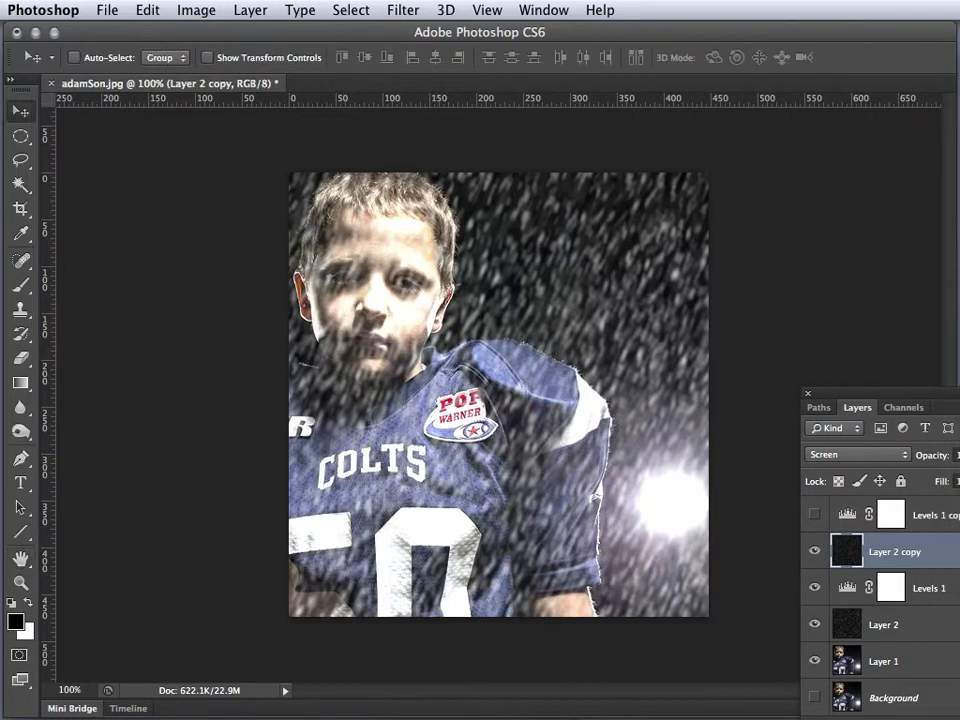
click(958, 455)
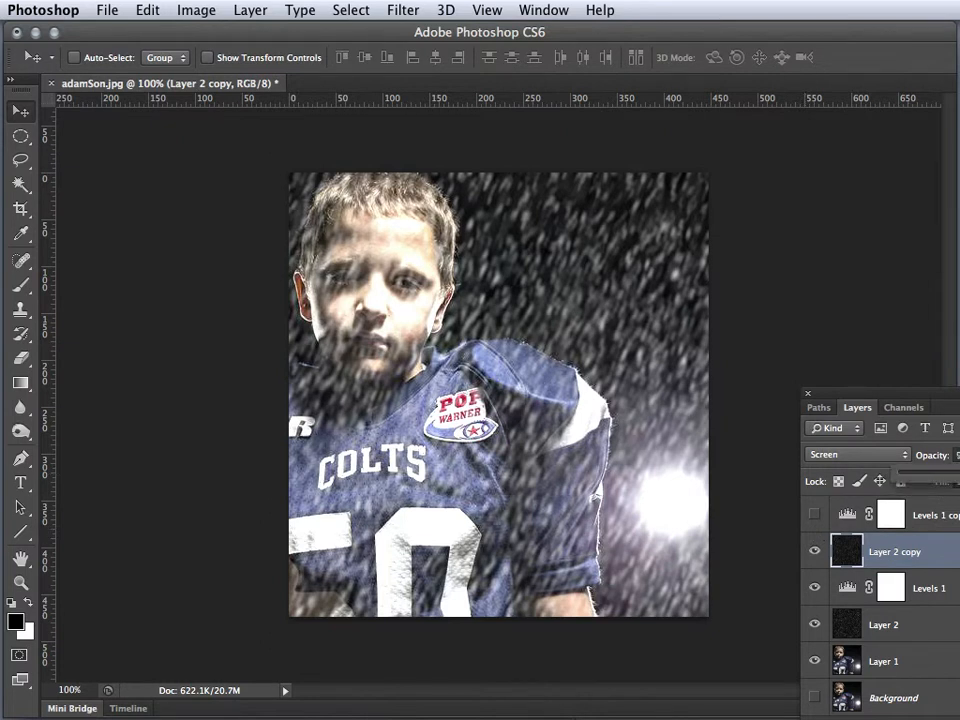
drag(959, 475, 953, 475)
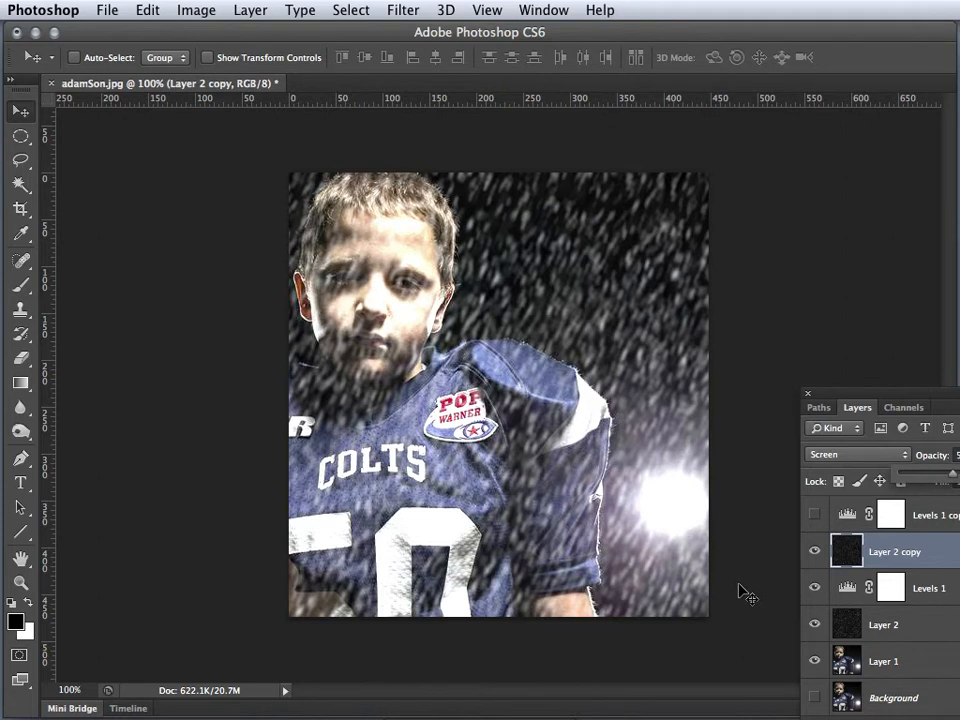
Hide Layer 2 copy, Layer 2 and Levels 1 to view the photo without the rain
mouse_move(814, 551)
mouse_down()
mouse_move(814, 628)
mouse_move(814, 556)
mouse_up()
click(814, 556)
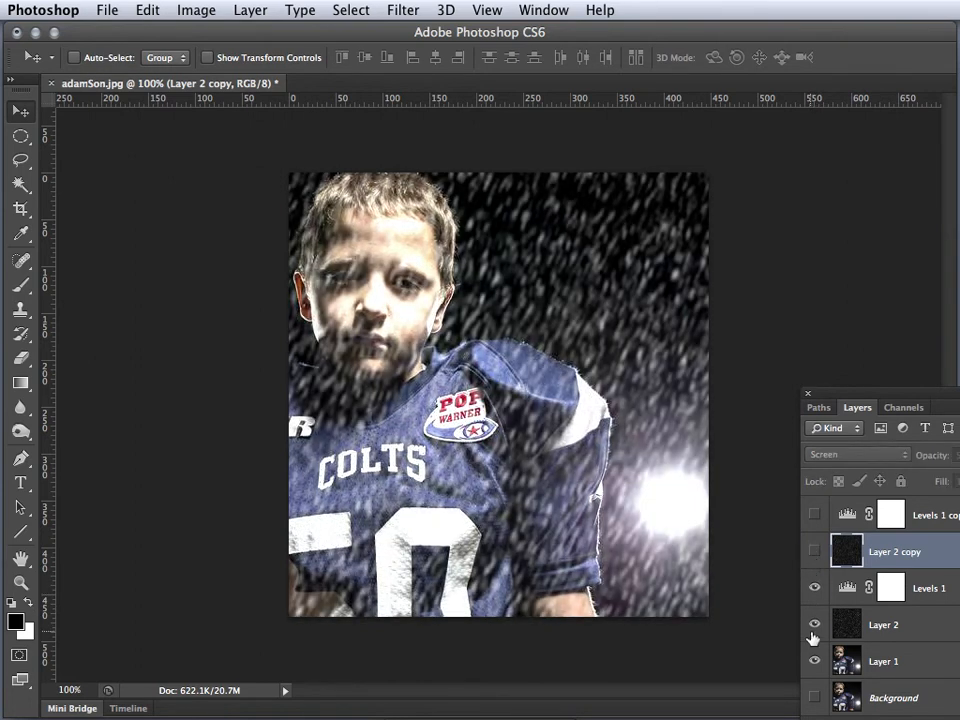
click(814, 628)
click(816, 588)
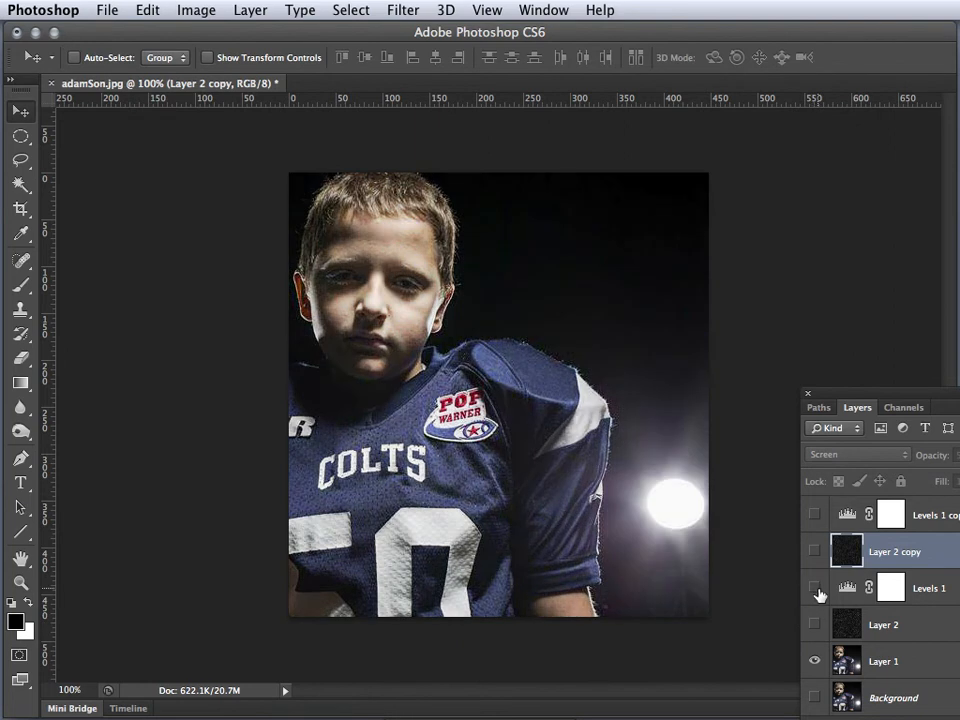